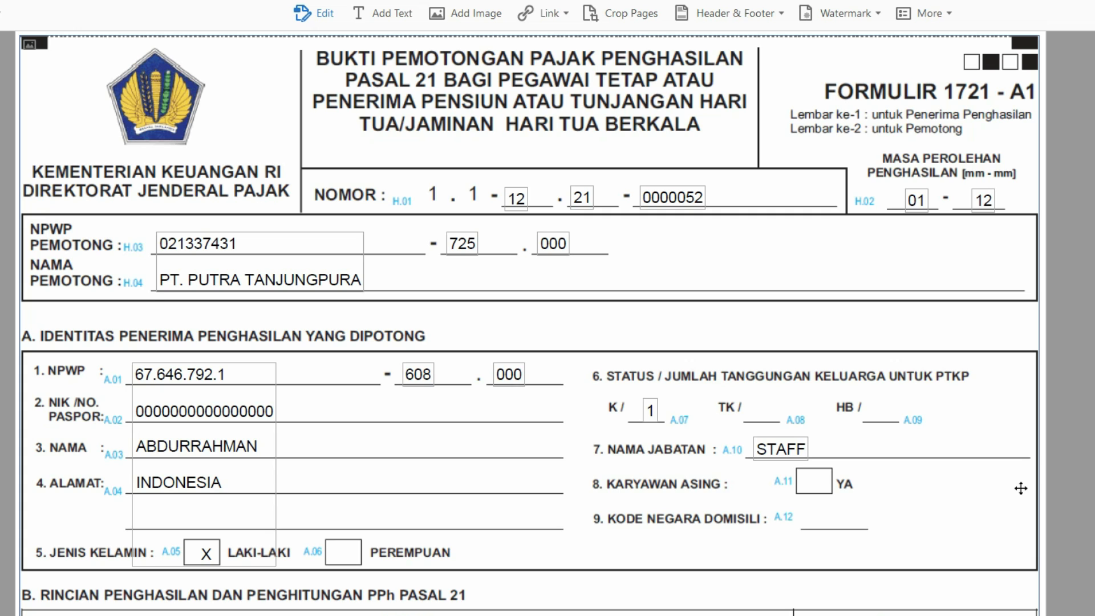
Check the withholder's tax number on the 1721-A1 slip, then bring up the Word steps document.
left_click(559, 243)
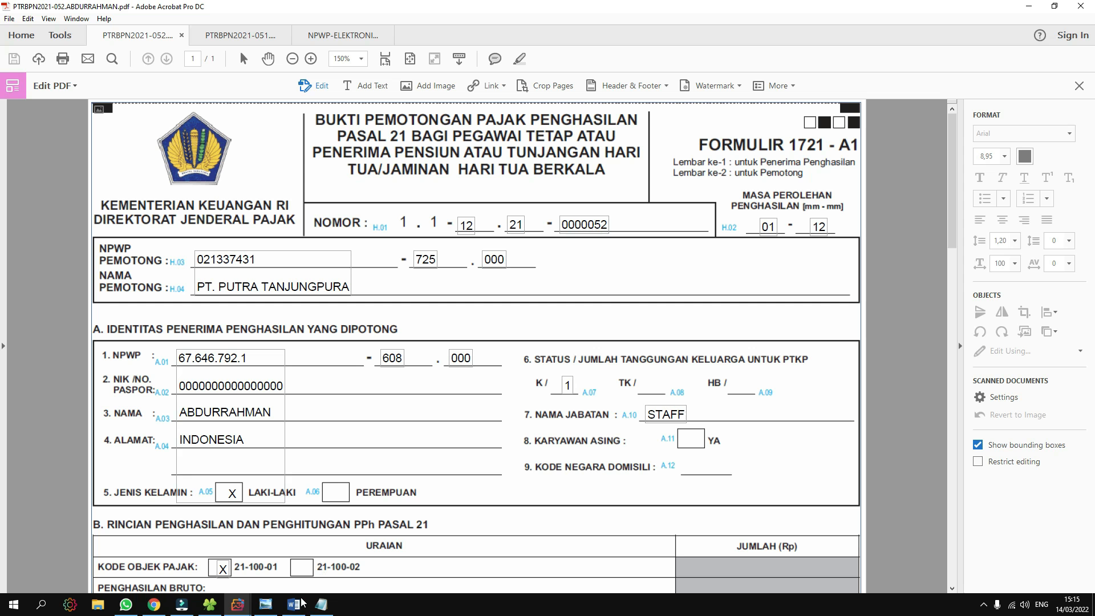
left_click(295, 605)
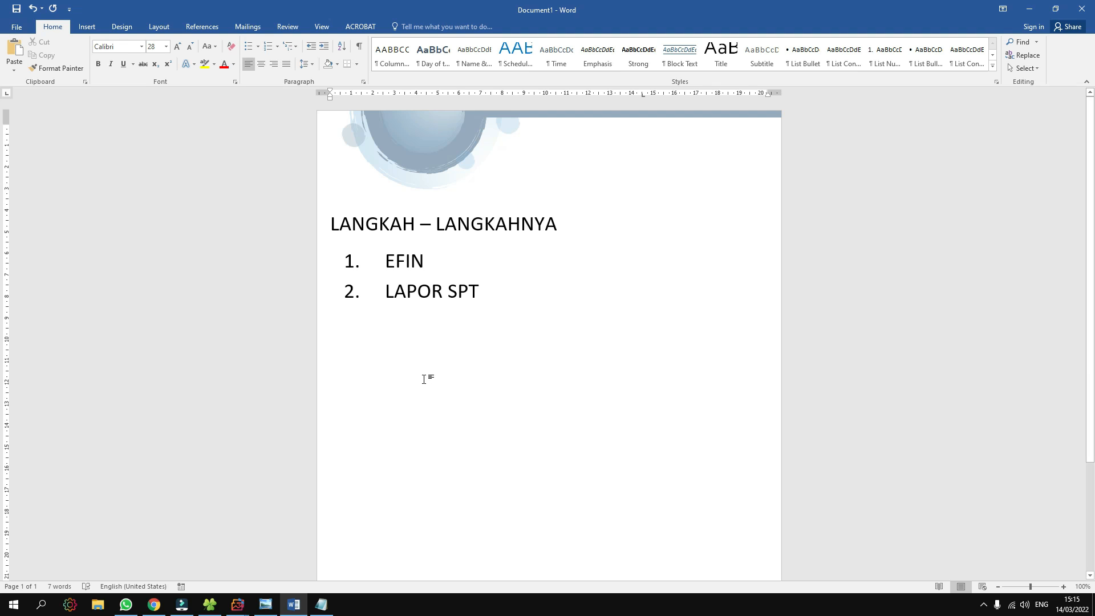
Bring the withholding slip PDF back, then minimize everything to the desktop with Win+D.
left_click(233, 599)
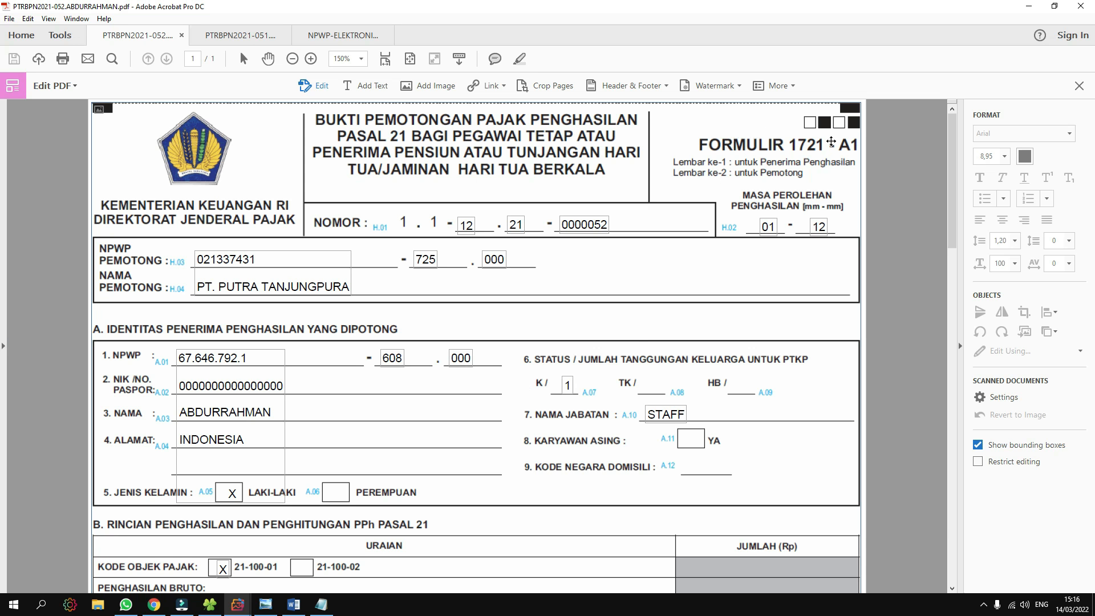
key("super+d")
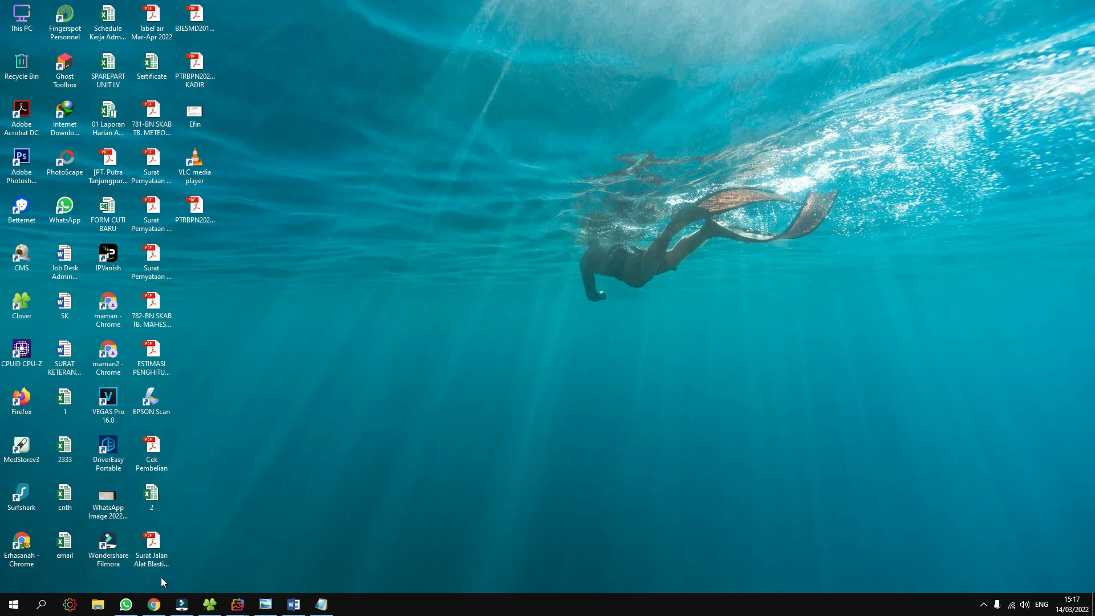
Search Google for 'djp online' in a new Chrome tab and open the DJP Online site.
mouse_move(158, 609)
left_click(155, 606)
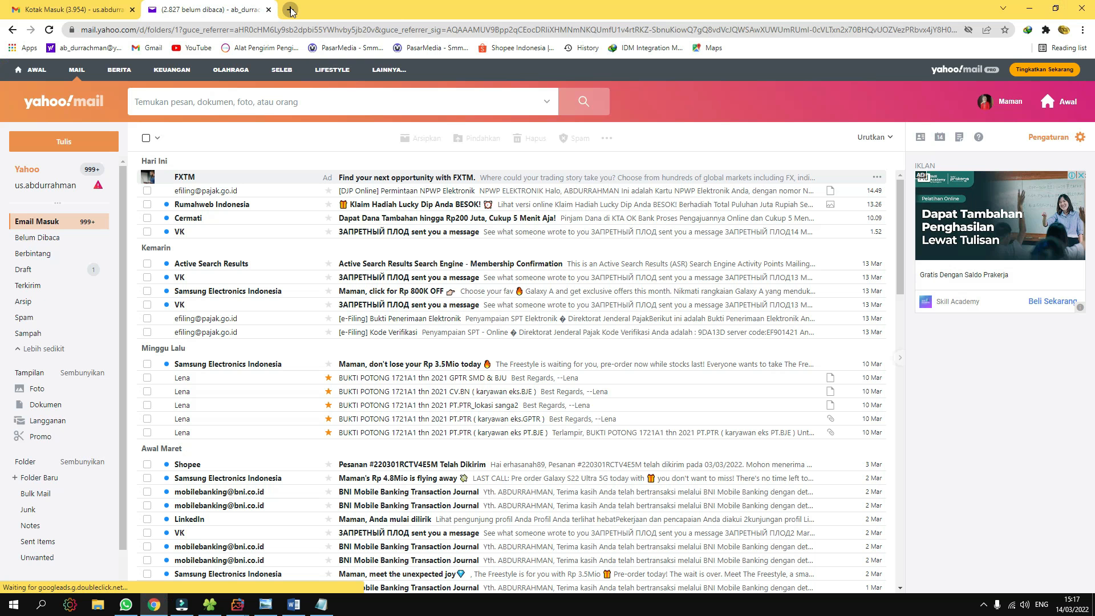
left_click(291, 10)
type("d")
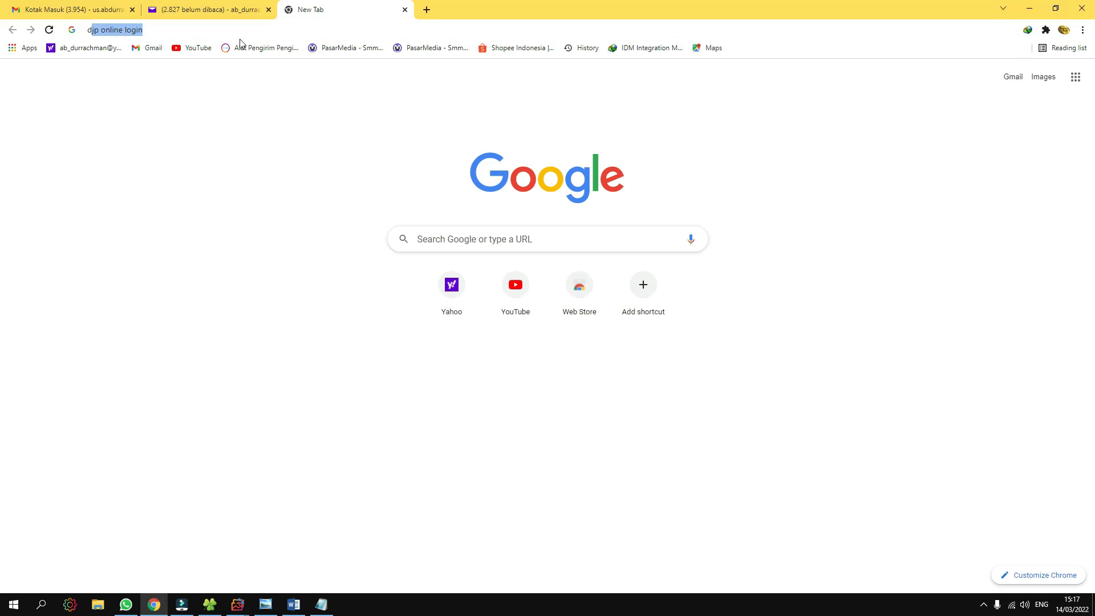
type("jp online")
key("Return")
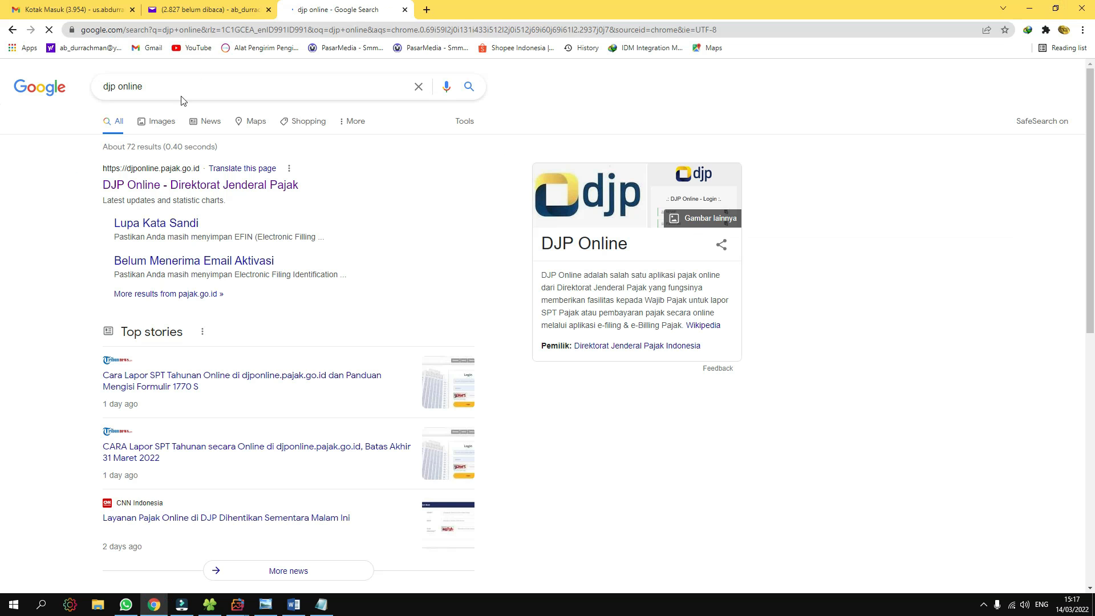
left_click(121, 185)
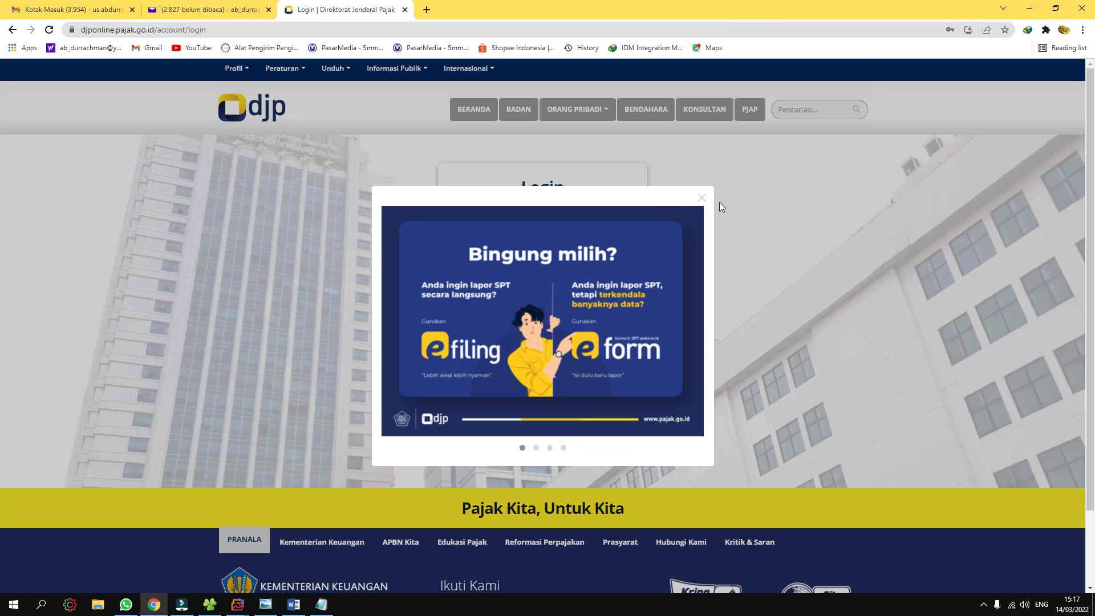
Close the announcement popup on the DJP Online login page and focus the NPWP field.
left_click(701, 198)
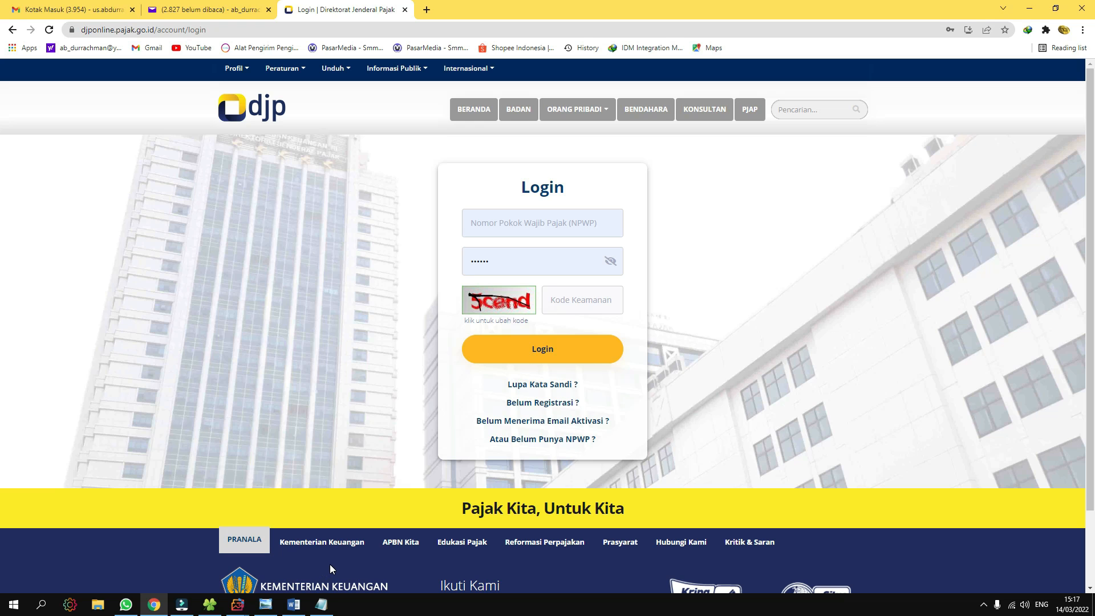
left_click(293, 605)
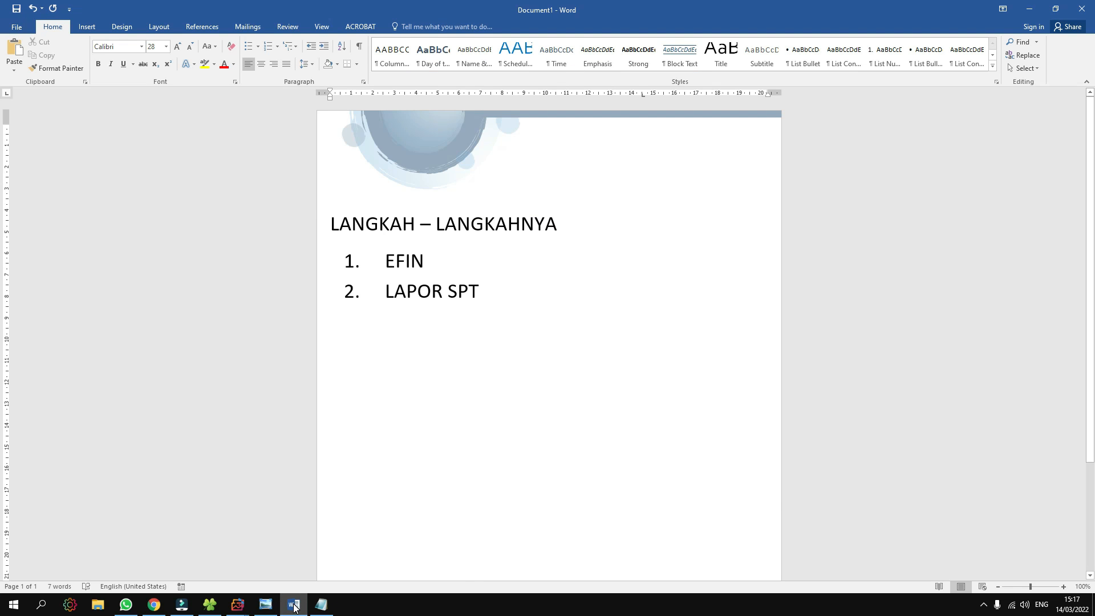
left_click(294, 605)
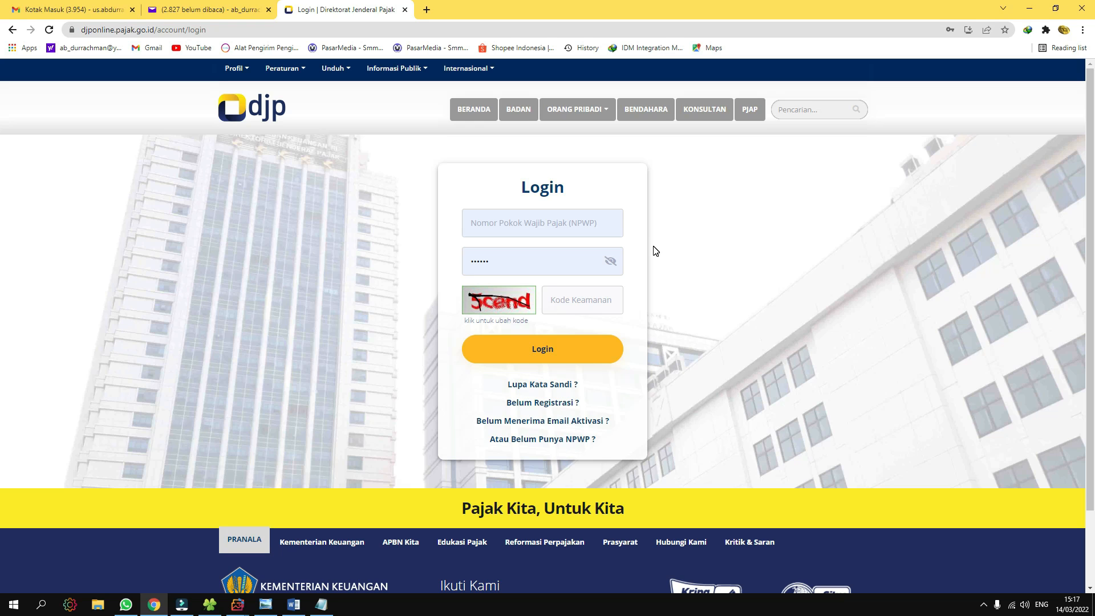
left_click(577, 231)
Open the 'Belum Registrasi ?' registration form and check the EFIN letter image.
left_click(538, 405)
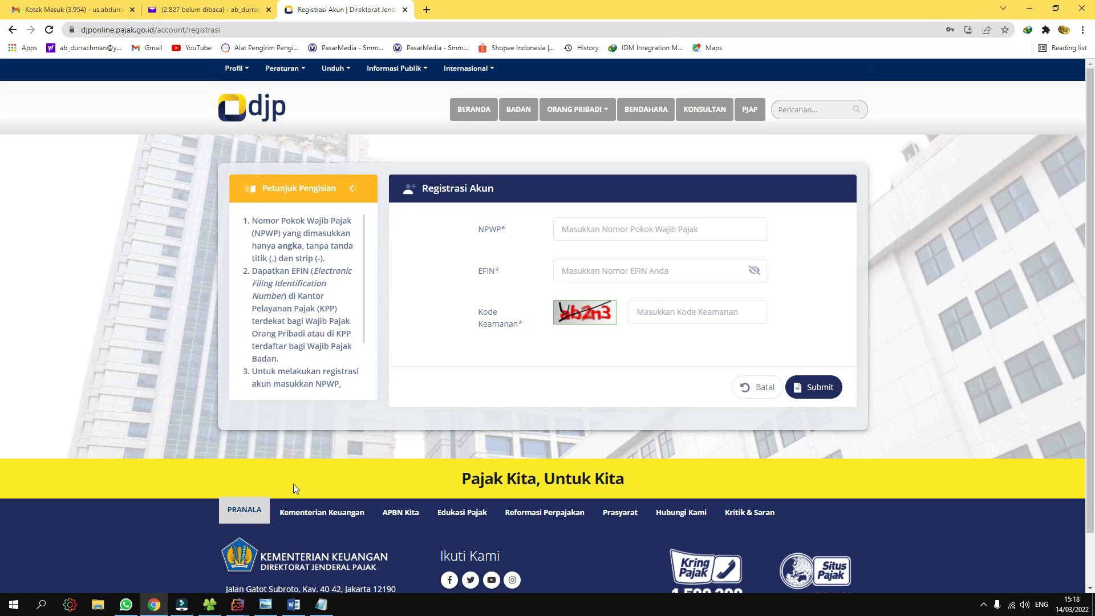
left_click(265, 605)
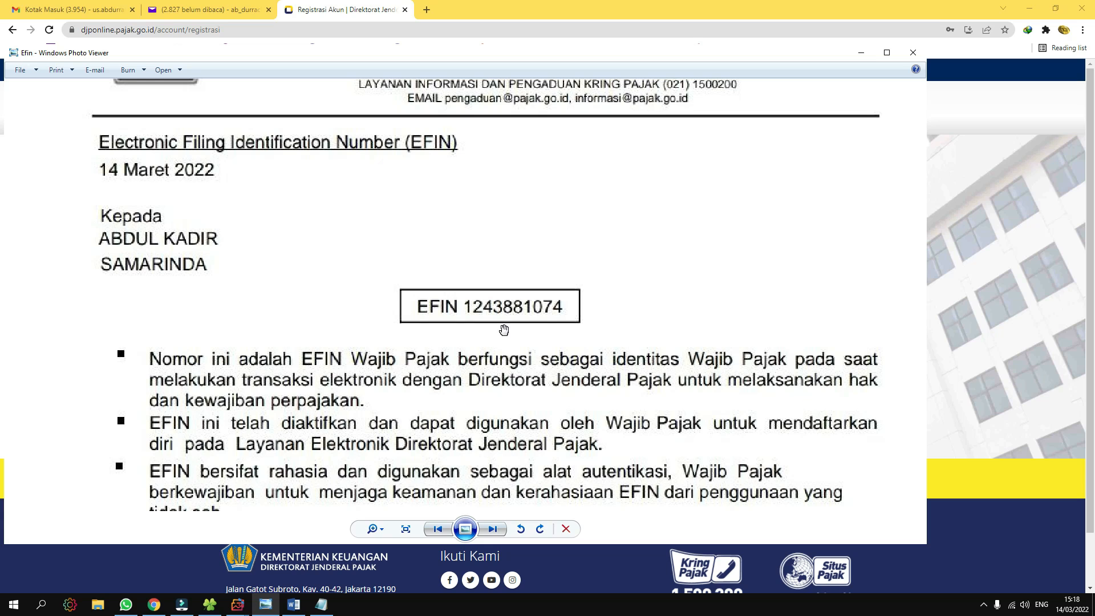
left_click(571, 323)
left_click(166, 602)
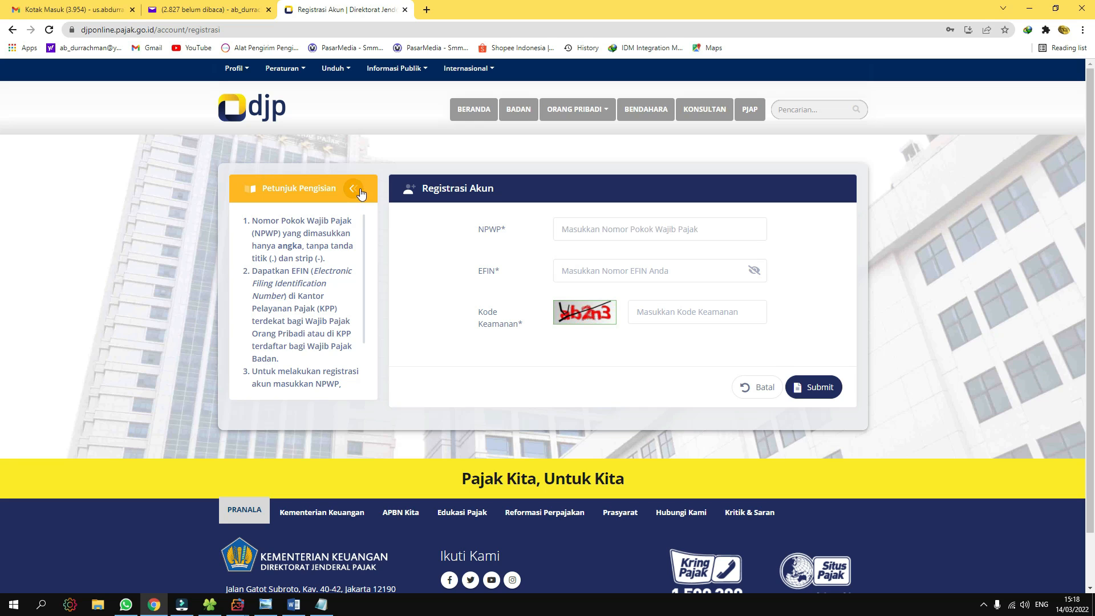
Cancel registration, close the announcement popup, and check the NPWP card PDF.
left_click(761, 390)
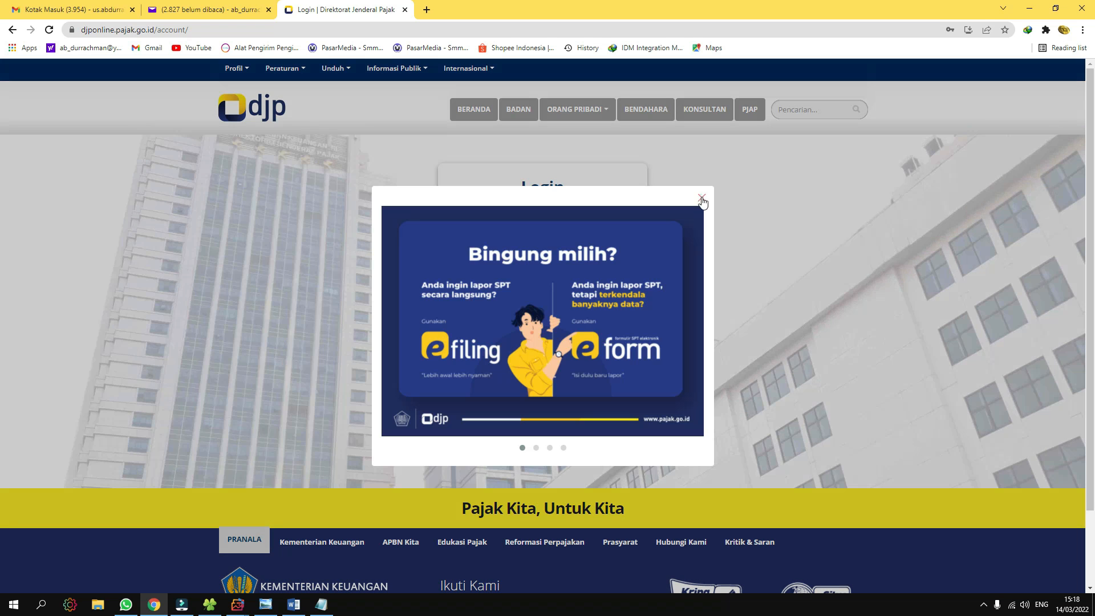
left_click(701, 196)
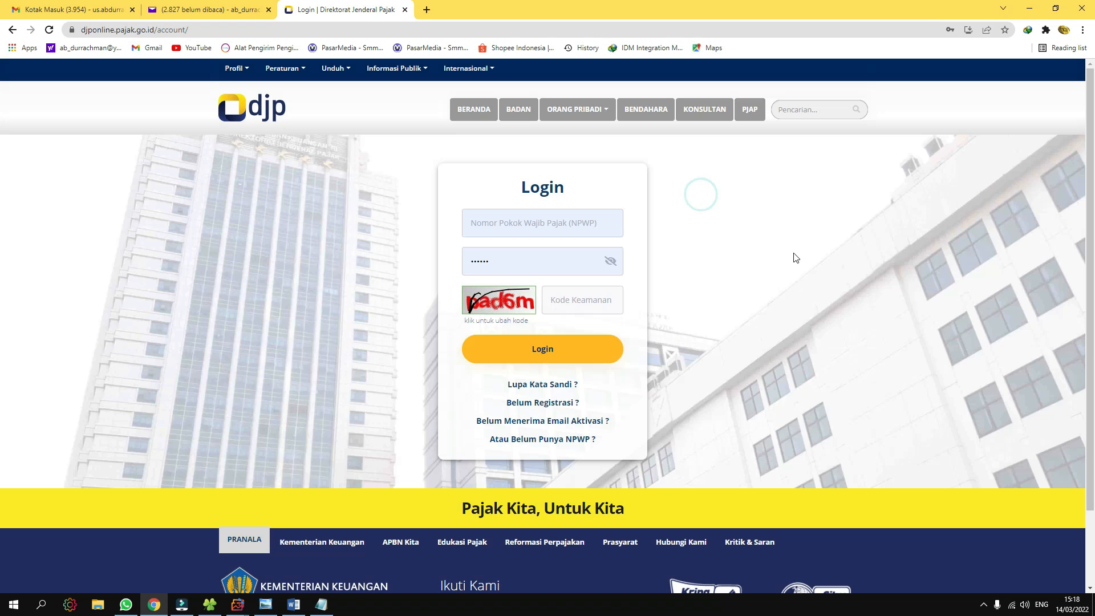
left_click(582, 224)
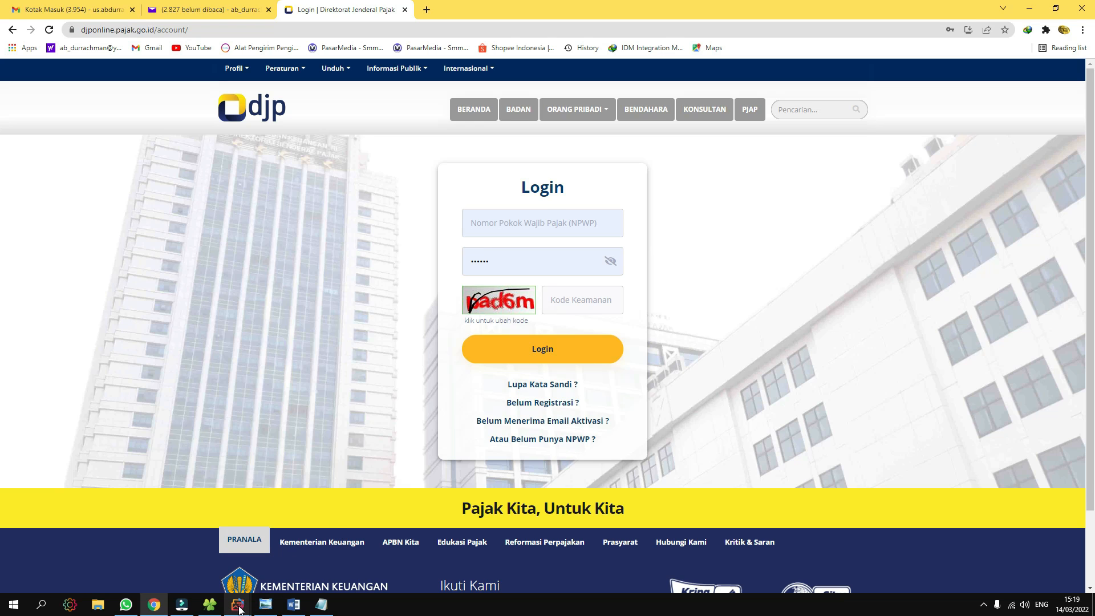
left_click(349, 553)
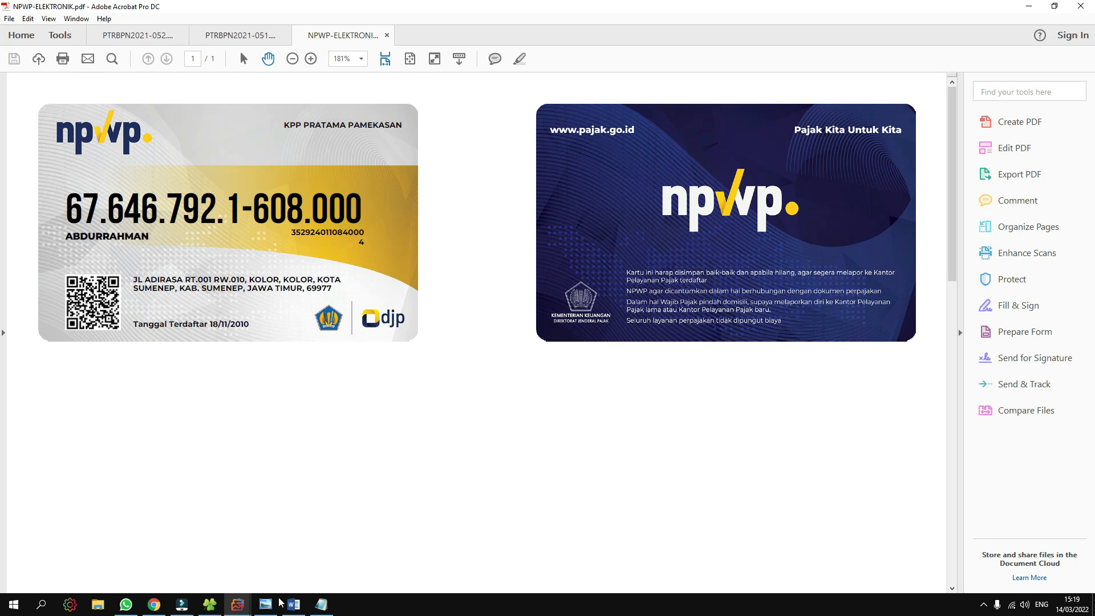
left_click(237, 605)
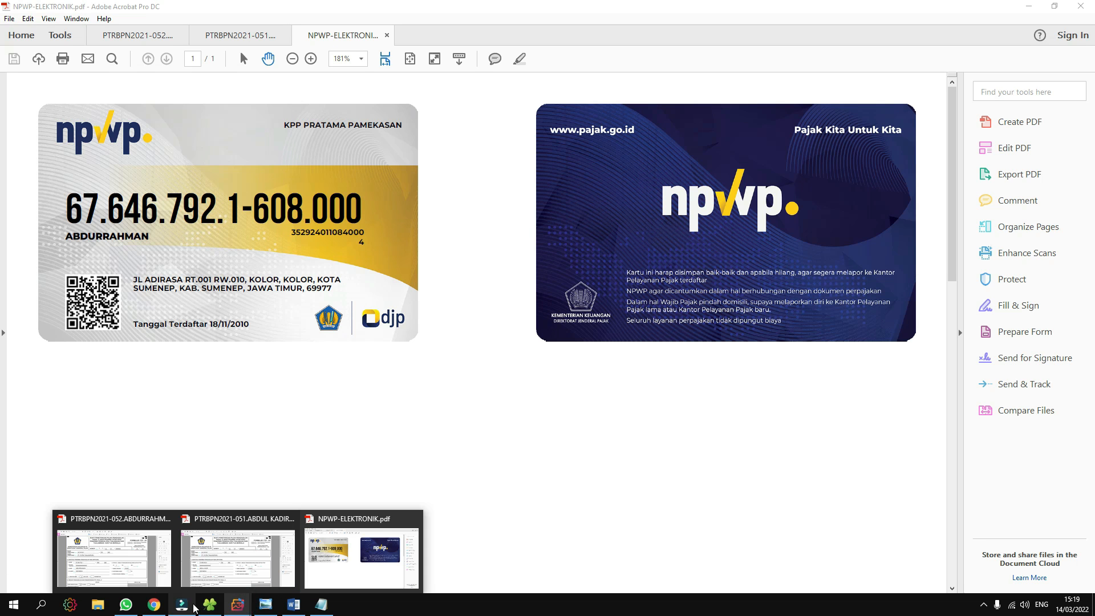
left_click(154, 605)
Log in with the saved NPWP and password plus the security code.
left_click(487, 224)
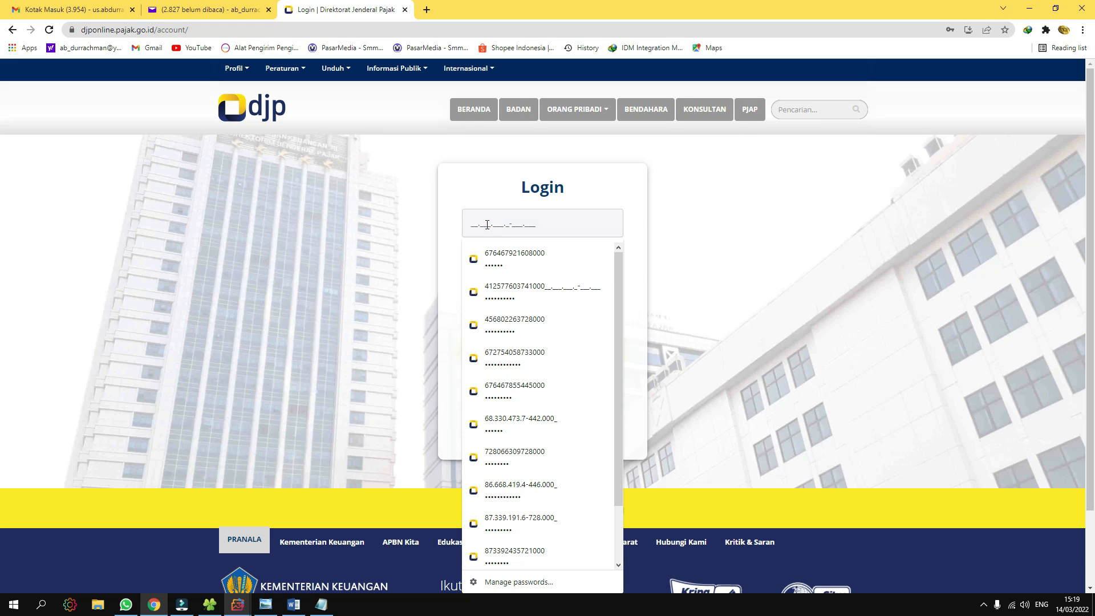
left_click(497, 255)
left_click(609, 260)
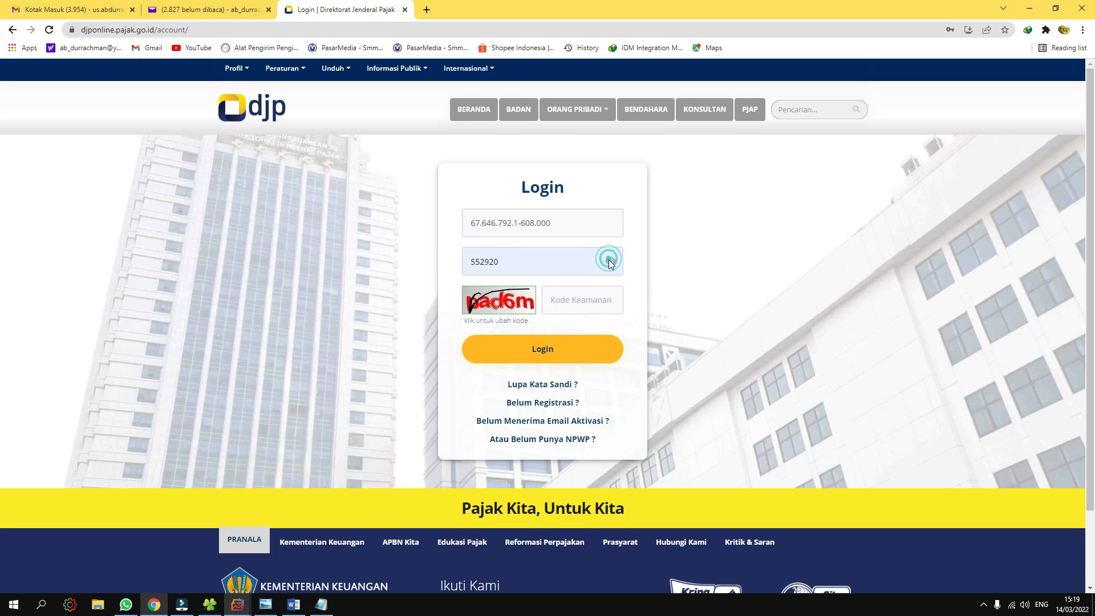
left_click(582, 304)
type("pad6m")
left_click(540, 349)
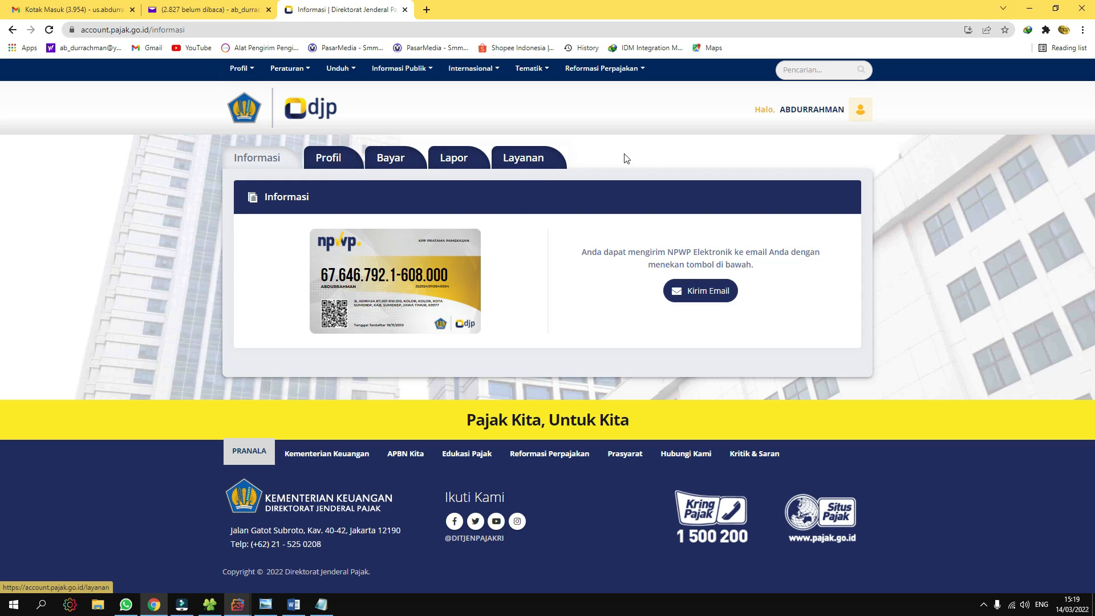
Go to the Lapor section and launch the e-Filing service.
left_click(454, 160)
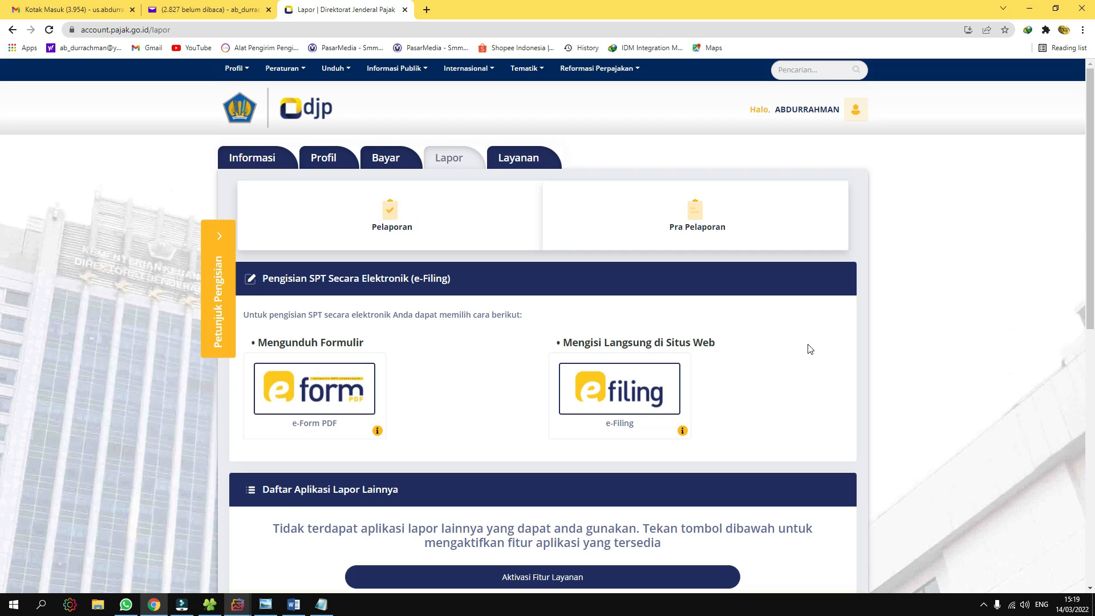
scroll(808, 351, "down", 1)
scroll(809, 351, "down", 1)
left_click(650, 290)
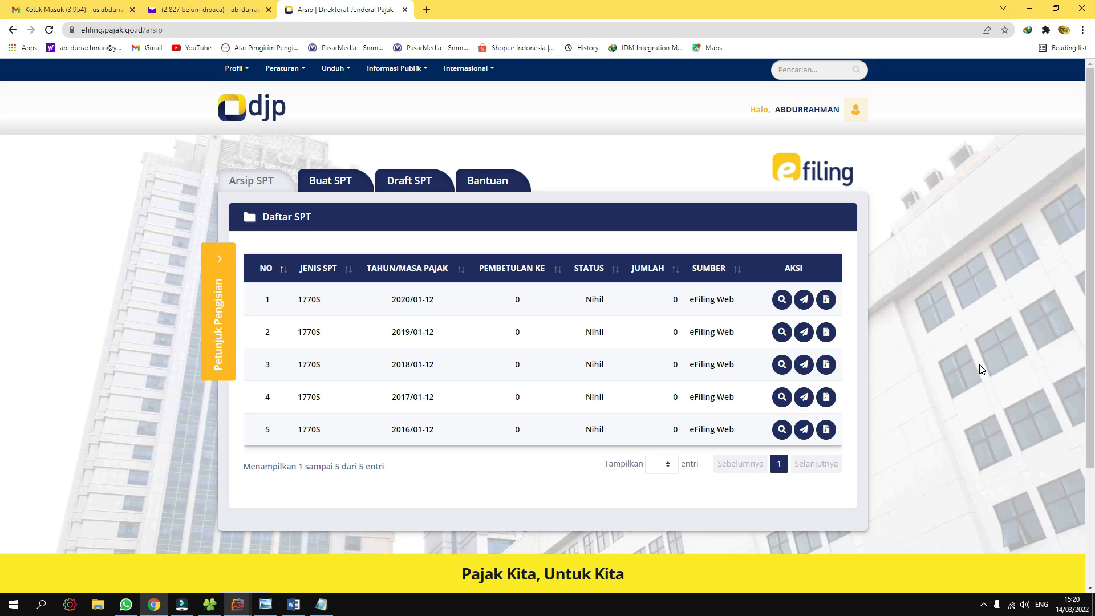
Start a new SPT, answering Tidak to business income and separate MT/PH taxation.
left_click(337, 181)
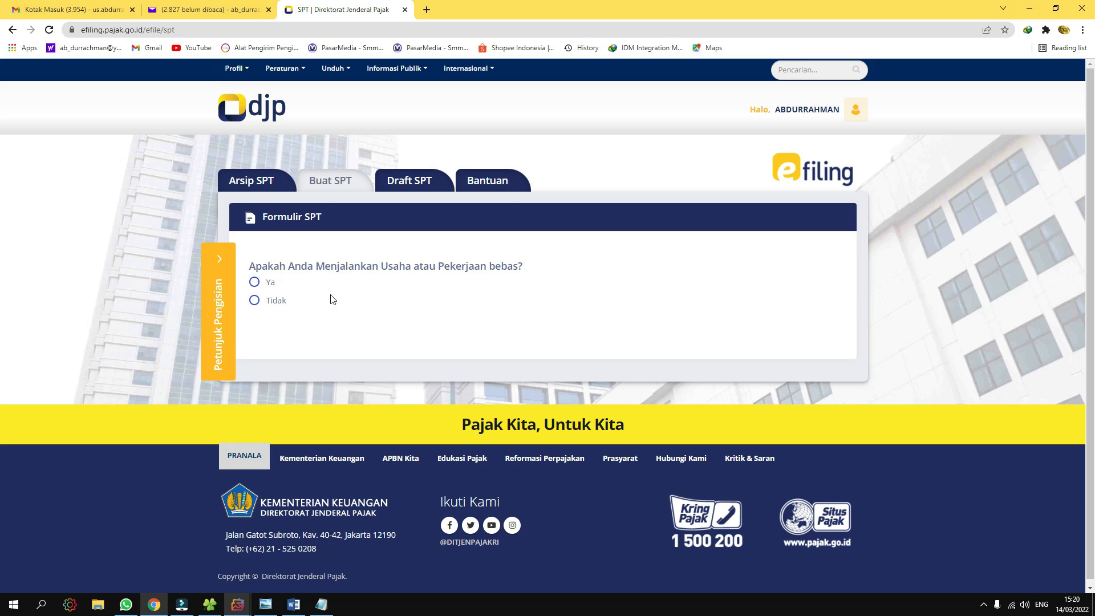
left_click(271, 302)
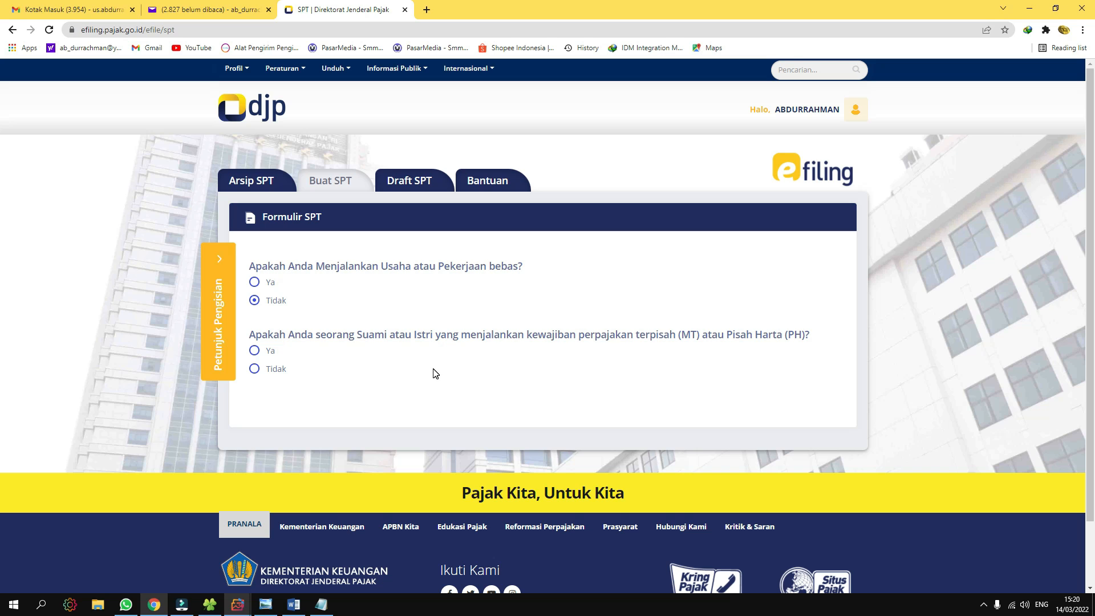
left_click(263, 371)
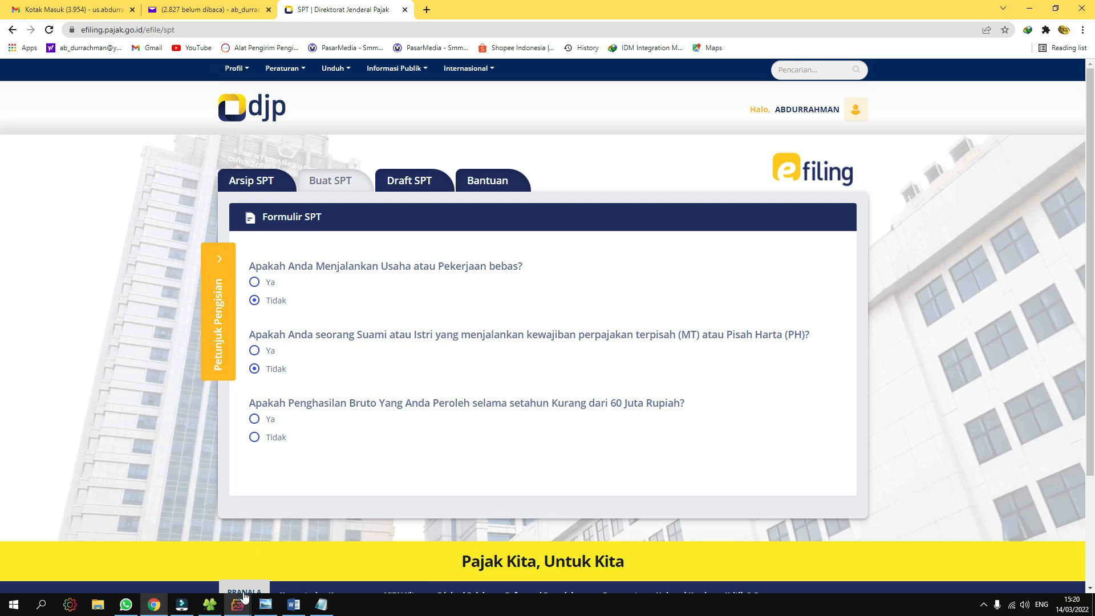
mouse_move(239, 609)
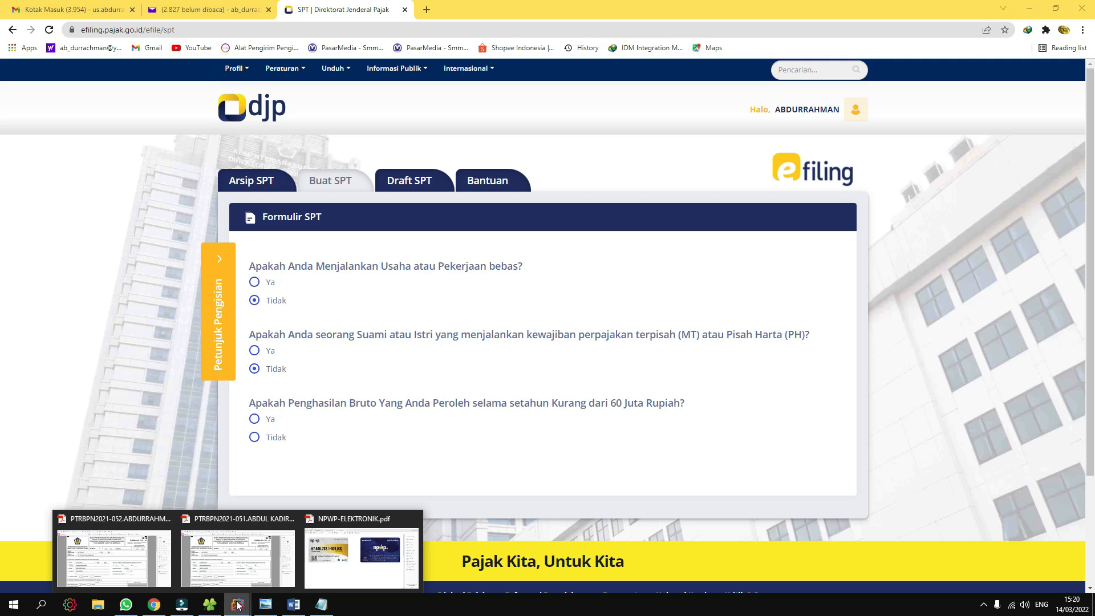
Review the section B gross income on the 052 withholding slip.
left_click(141, 553)
scroll(393, 342, "down", 5)
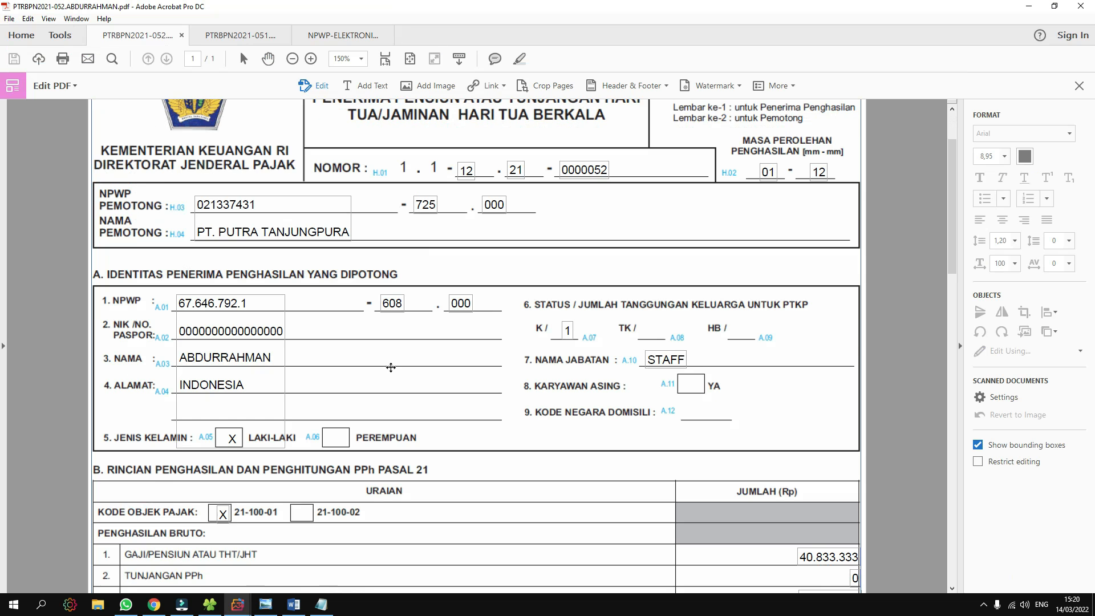
scroll(387, 394, "down", 5)
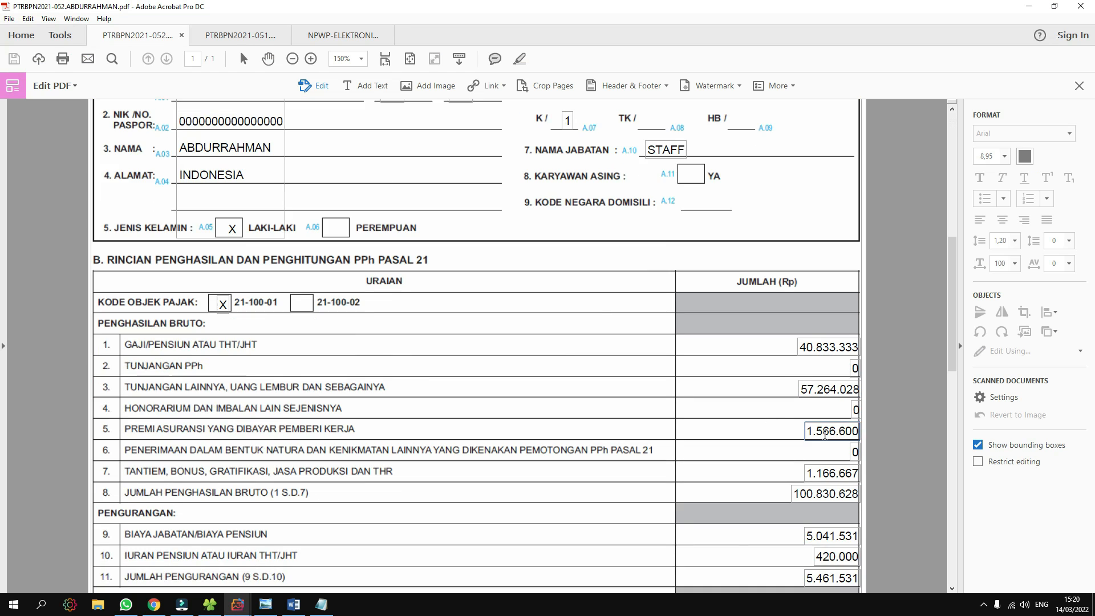
scroll(816, 457, "down", 1)
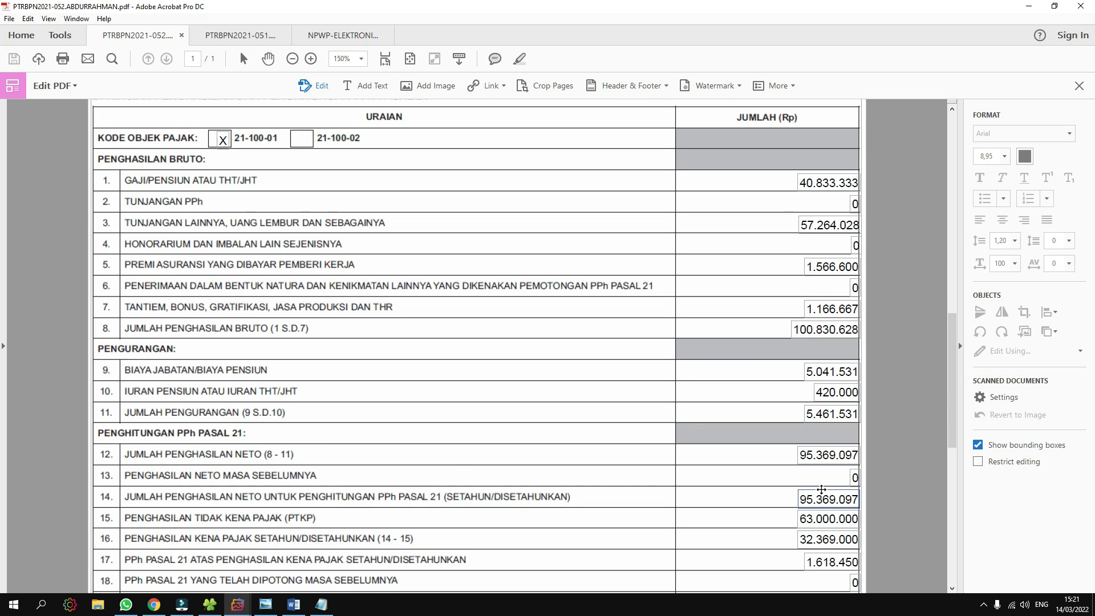
scroll(817, 485, "up", 1)
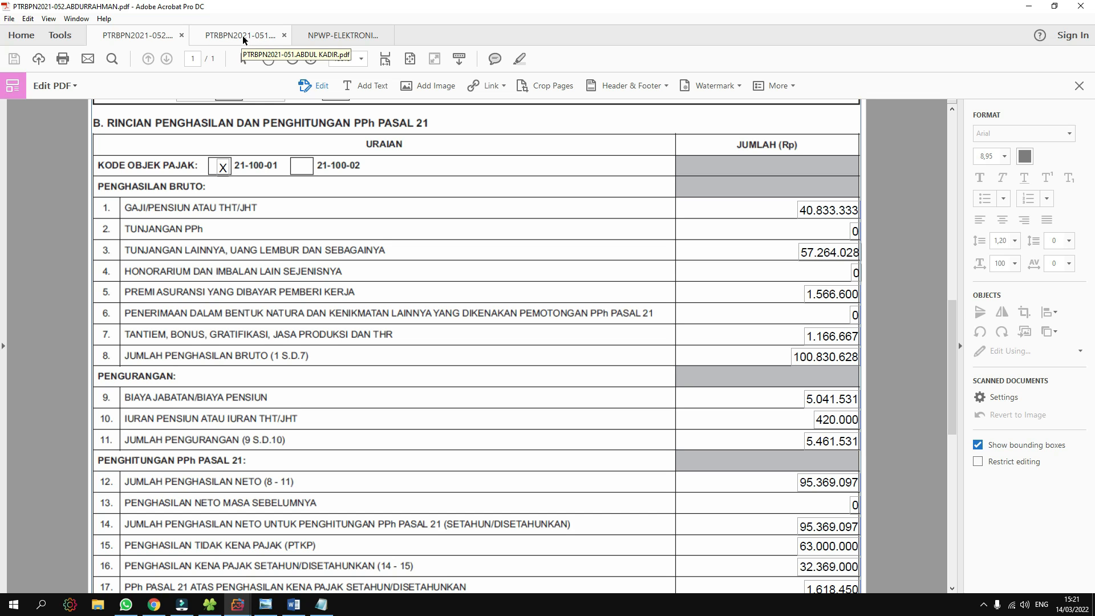
Compare the 051 slip's gross income, then answer Tidak to the under-60-million income question.
left_click(242, 35)
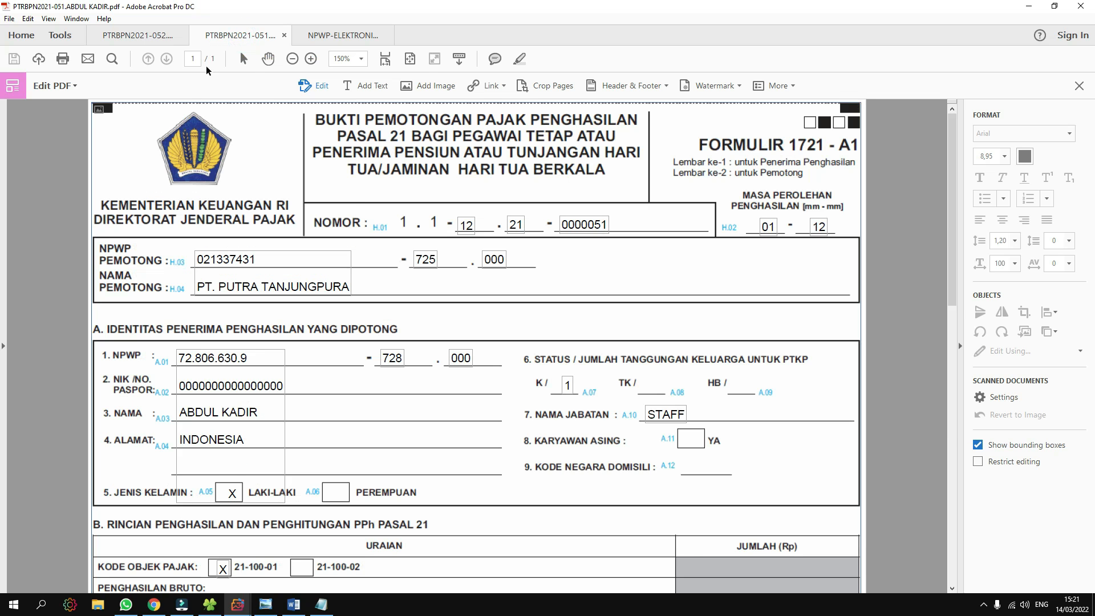
left_click_drag(952, 247, 952, 365)
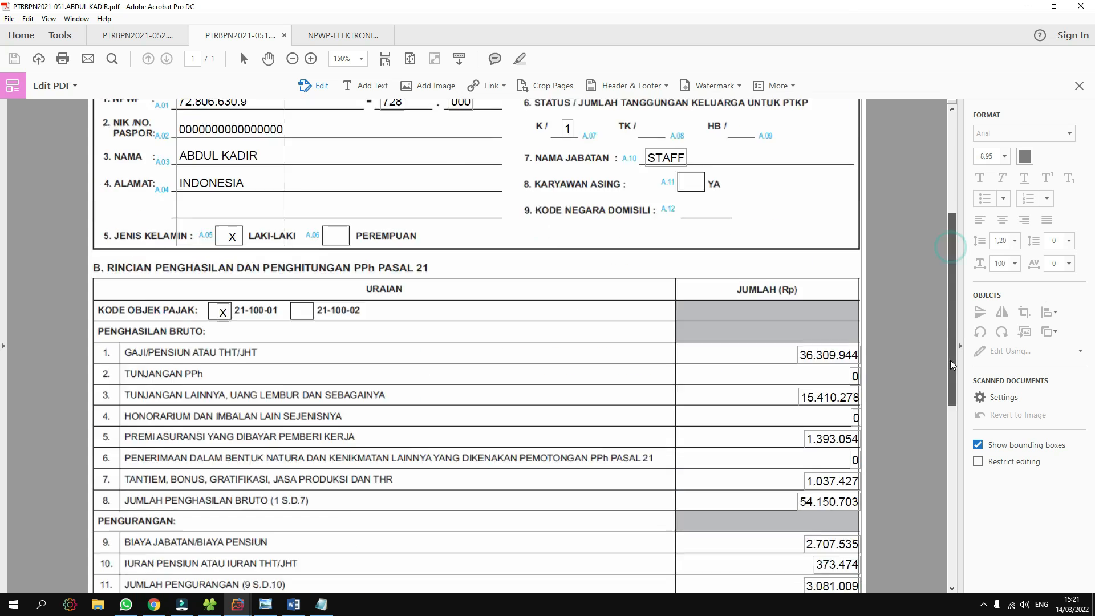
scroll(384, 341, "down", 5)
scroll(384, 341, "down", 1)
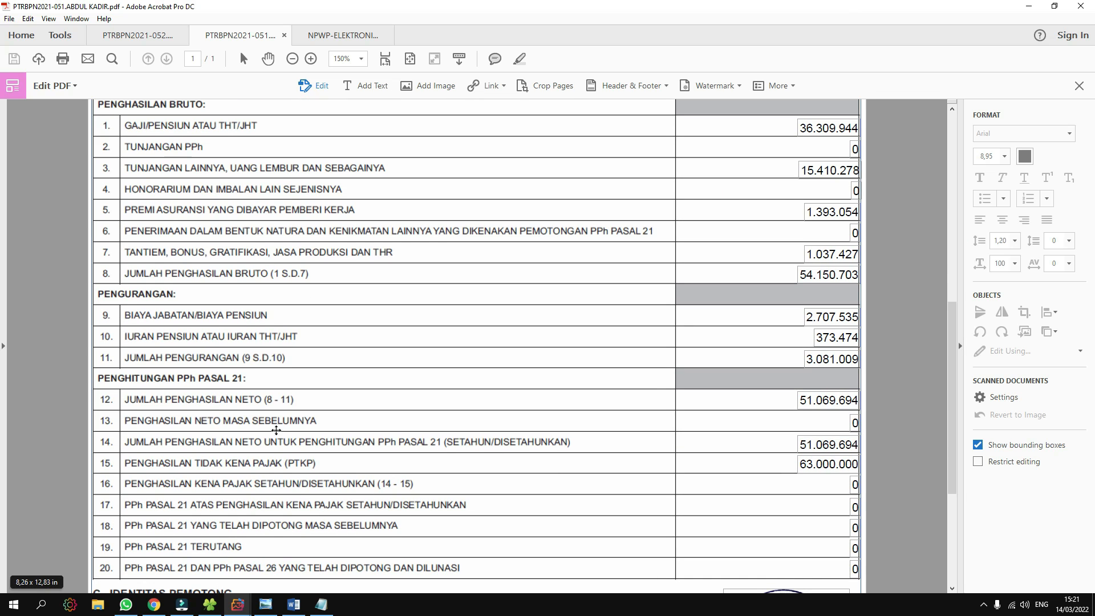
key("ctrl+shift+Tab")
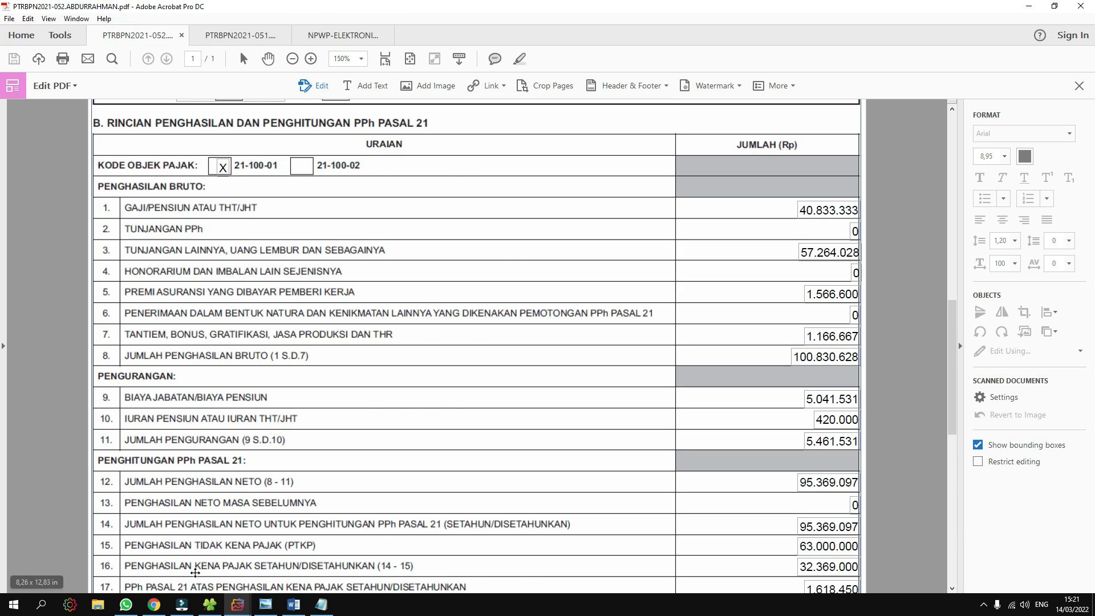
left_click(154, 605)
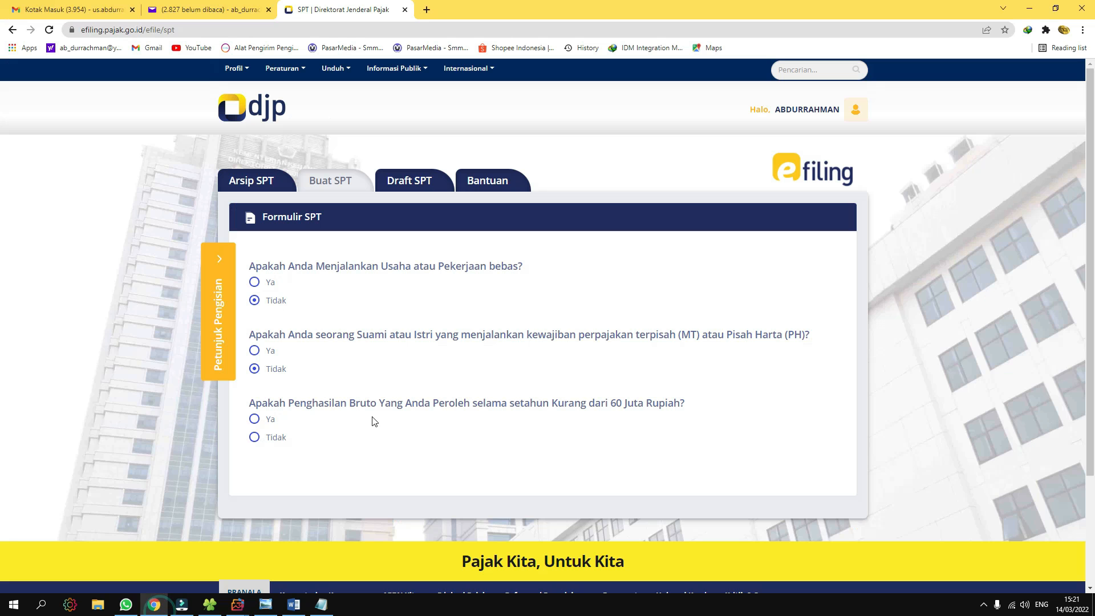
left_click(255, 439)
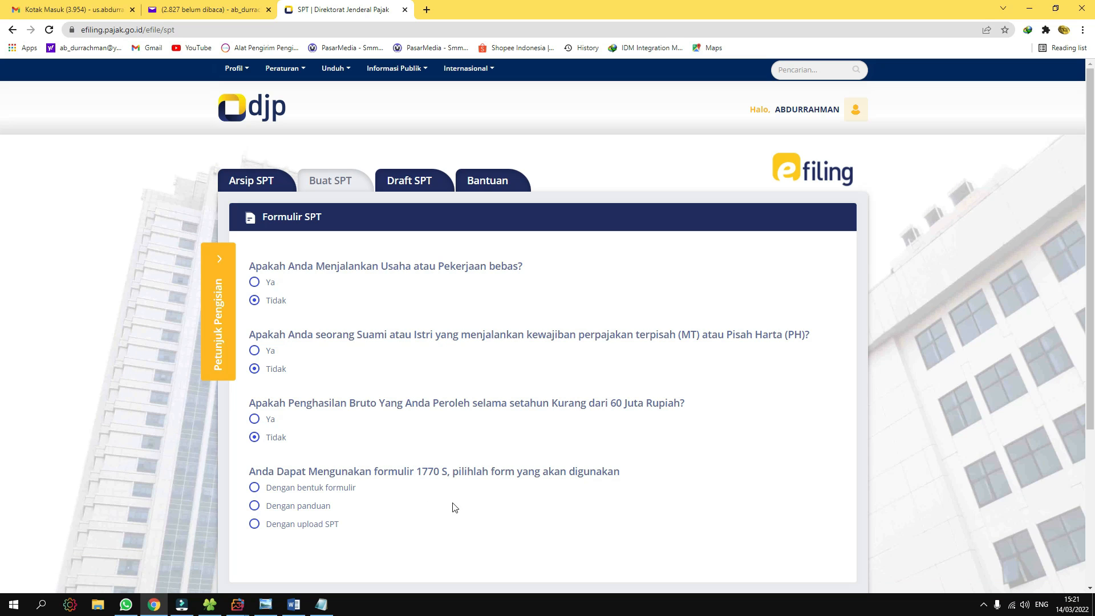
Choose guided filling and start SPT 1770 S for tax year 2021 as Normal.
left_click(283, 506)
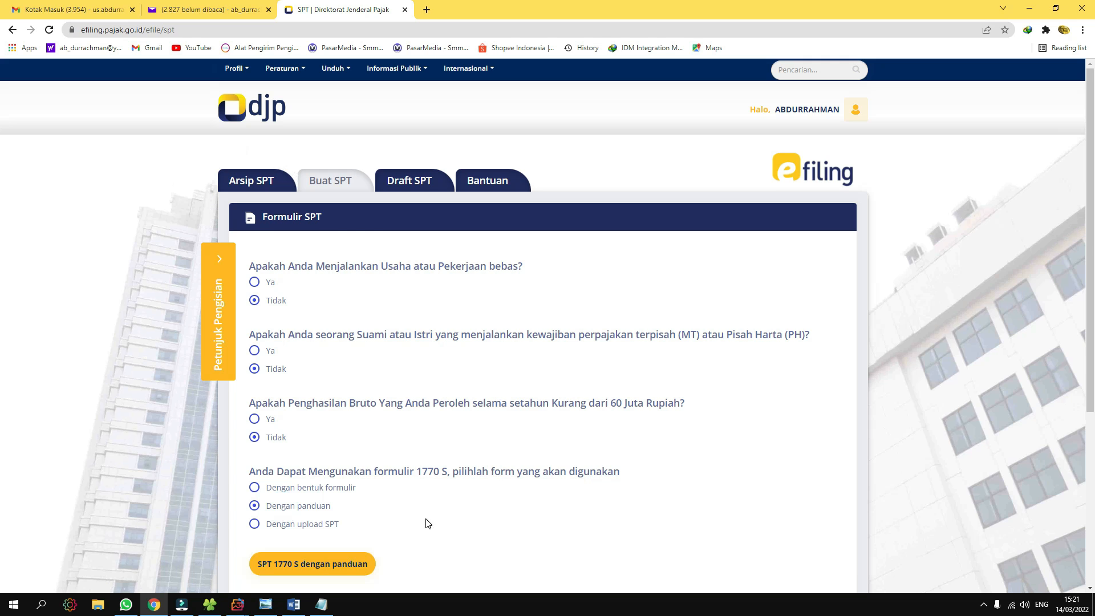
scroll(432, 395, "down", 3)
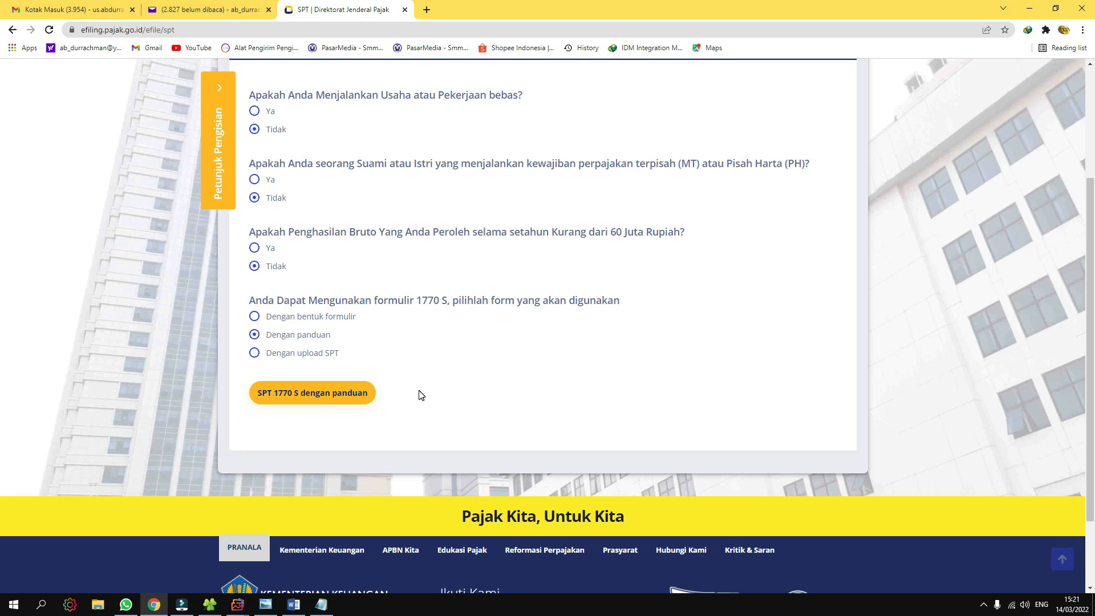
left_click(323, 393)
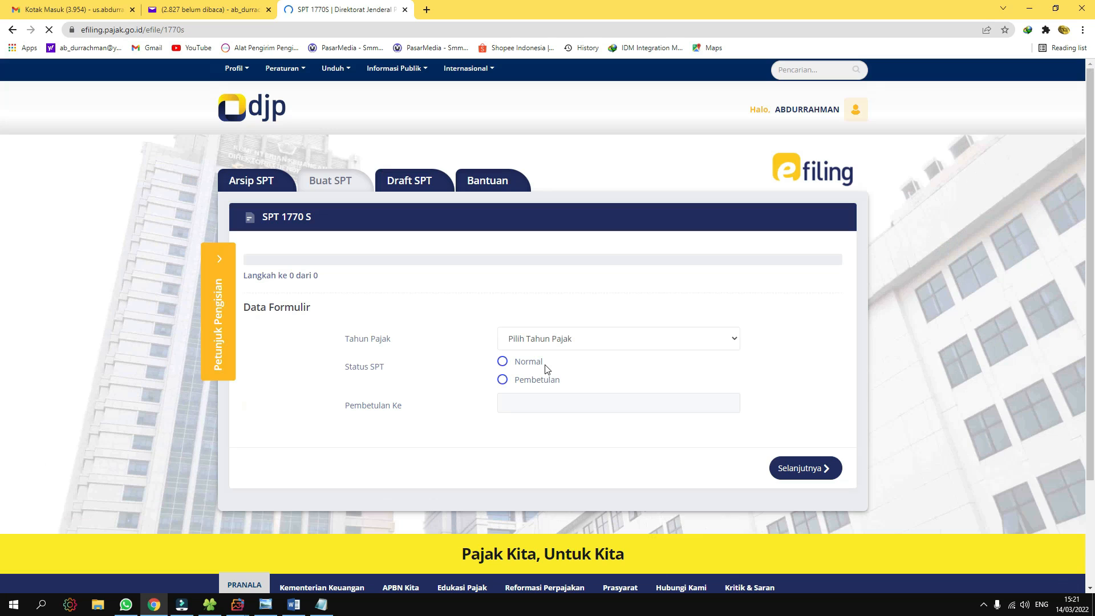
left_click(623, 338)
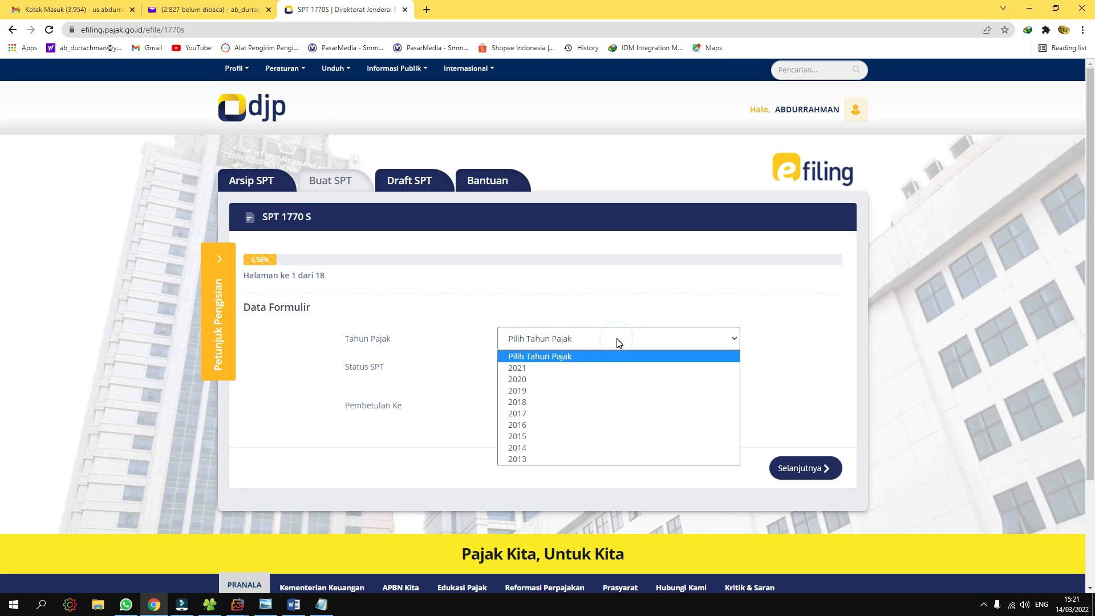
left_click(576, 368)
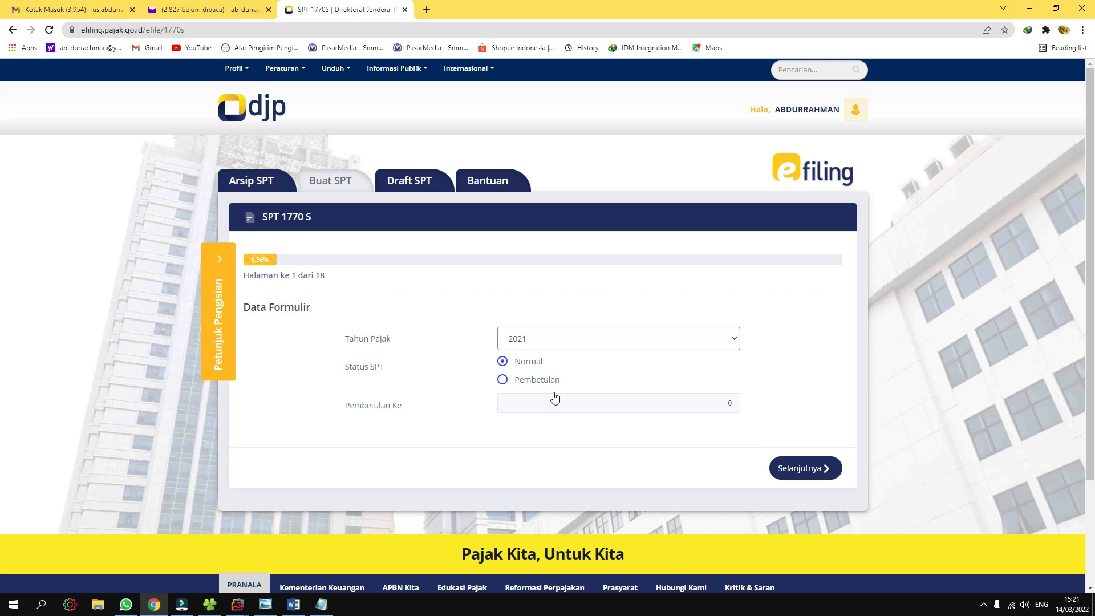
left_click(806, 468)
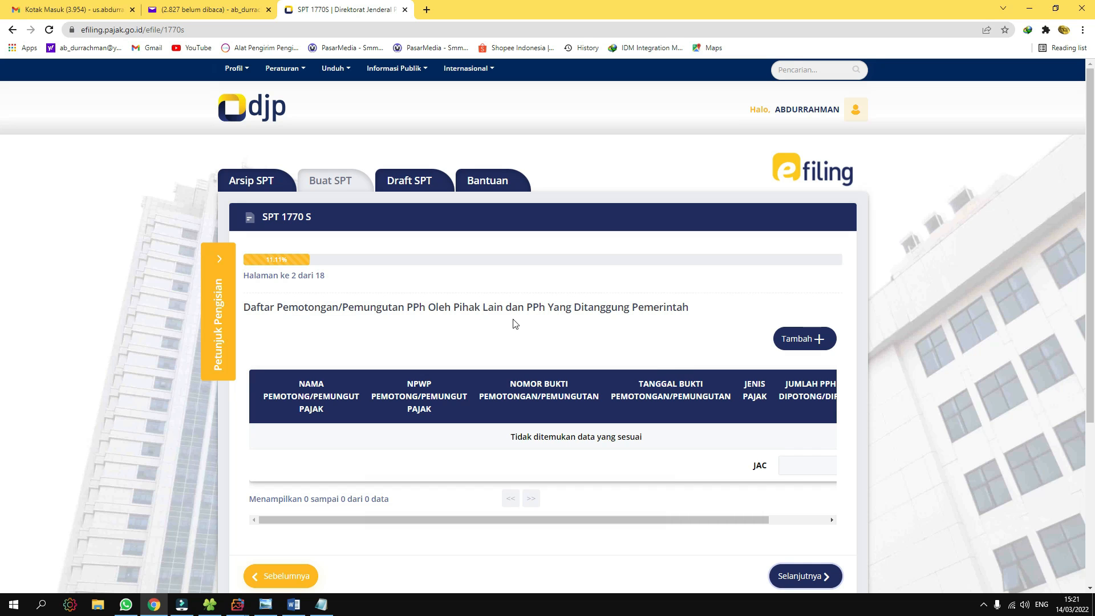
Start a new withholding slip with tax type Pasal 21.
left_click(813, 340)
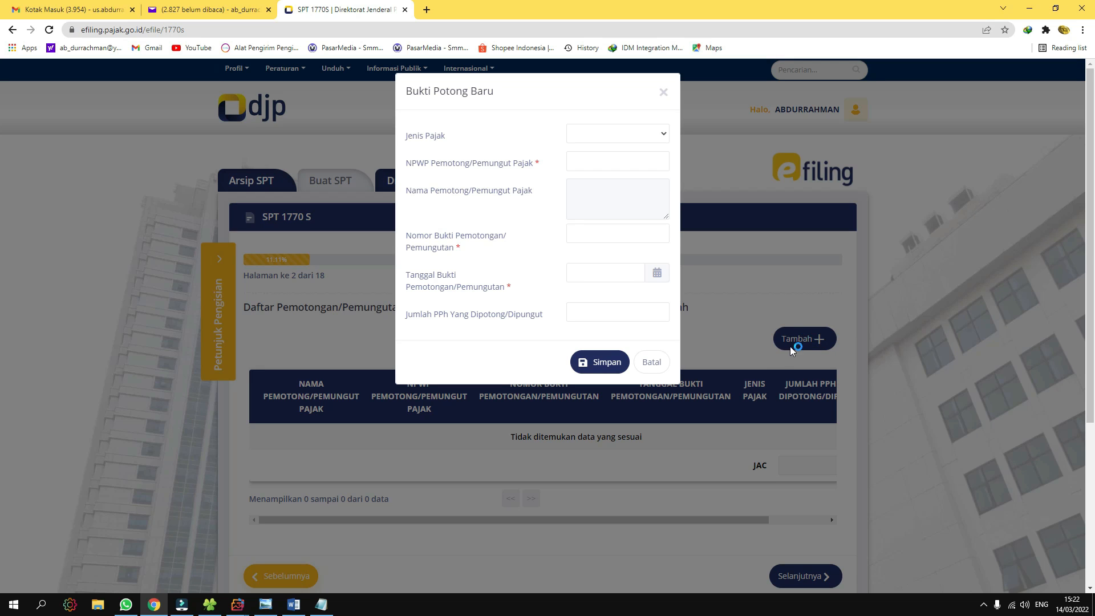
left_click(595, 135)
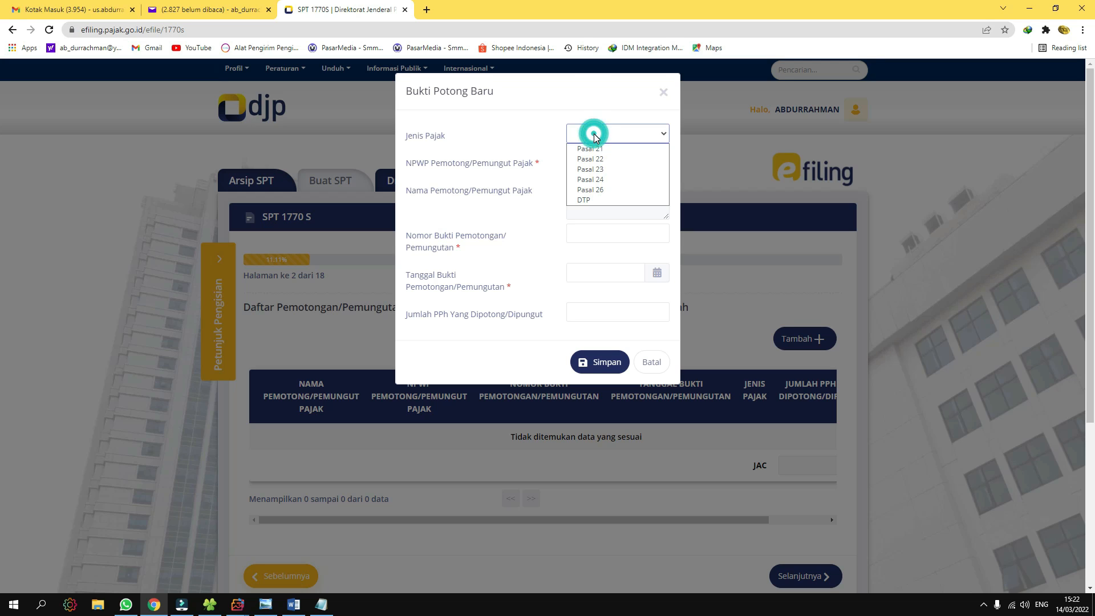
left_click(590, 148)
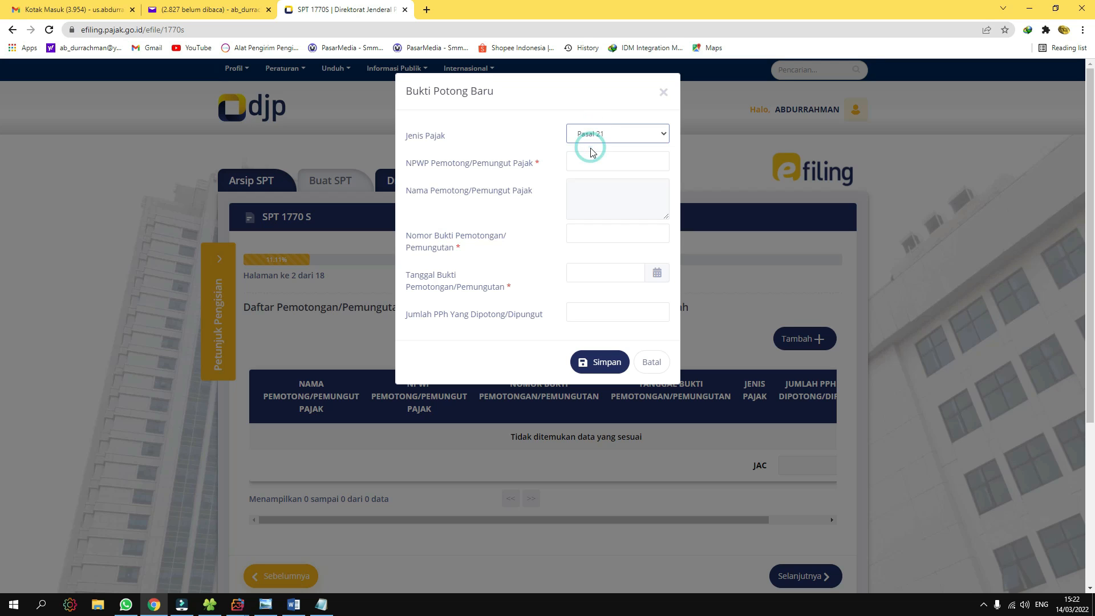
left_click(596, 164)
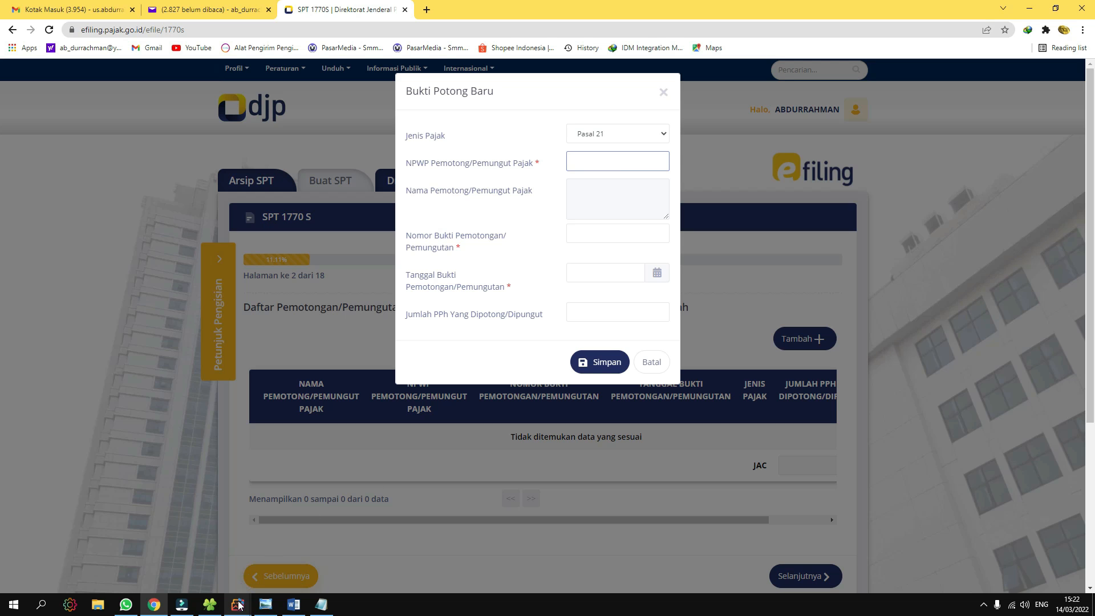
Dismiss the error and paste the withholder's NPWP from the notes so the name auto-fills.
mouse_move(240, 609)
left_click(112, 550)
scroll(395, 459, "down", 3)
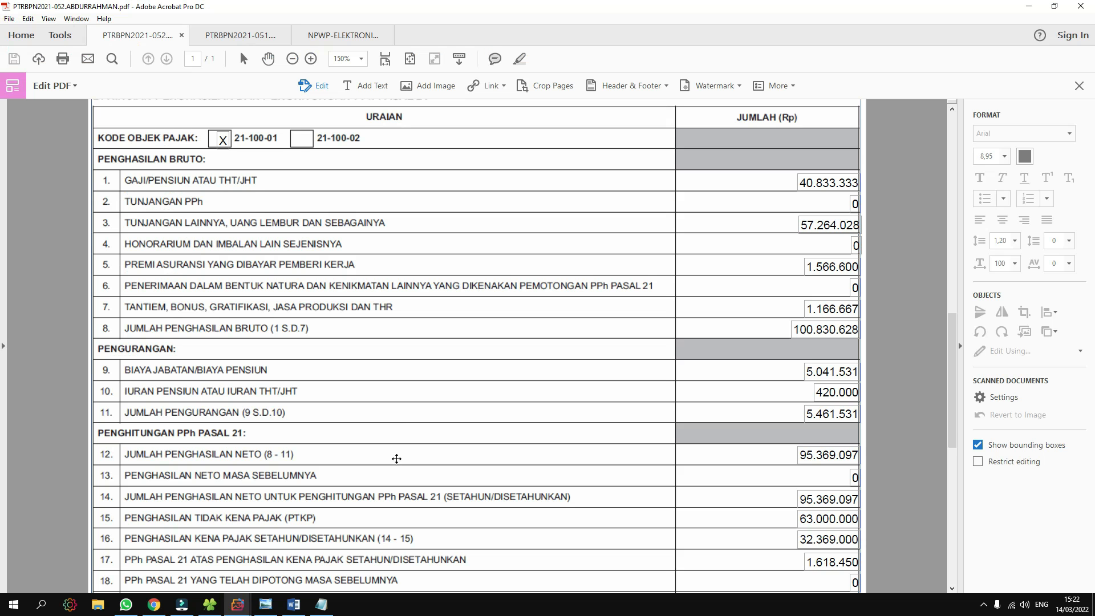
scroll(395, 461, "down", 3)
left_click_drag(952, 404, 948, 521)
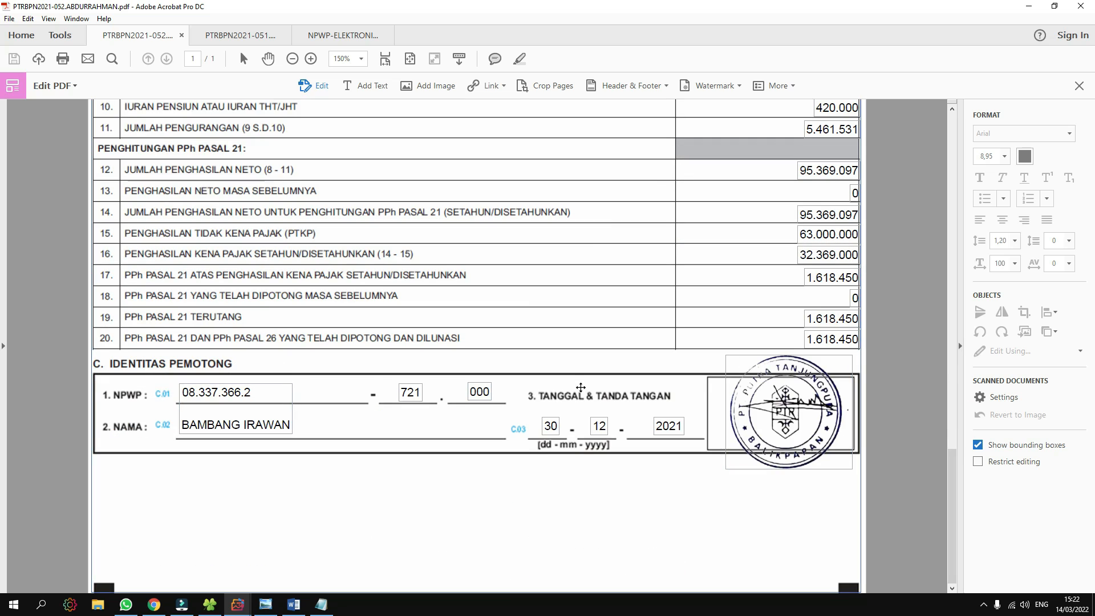
left_click(321, 605)
double_click(172, 126)
key("ctrl+c")
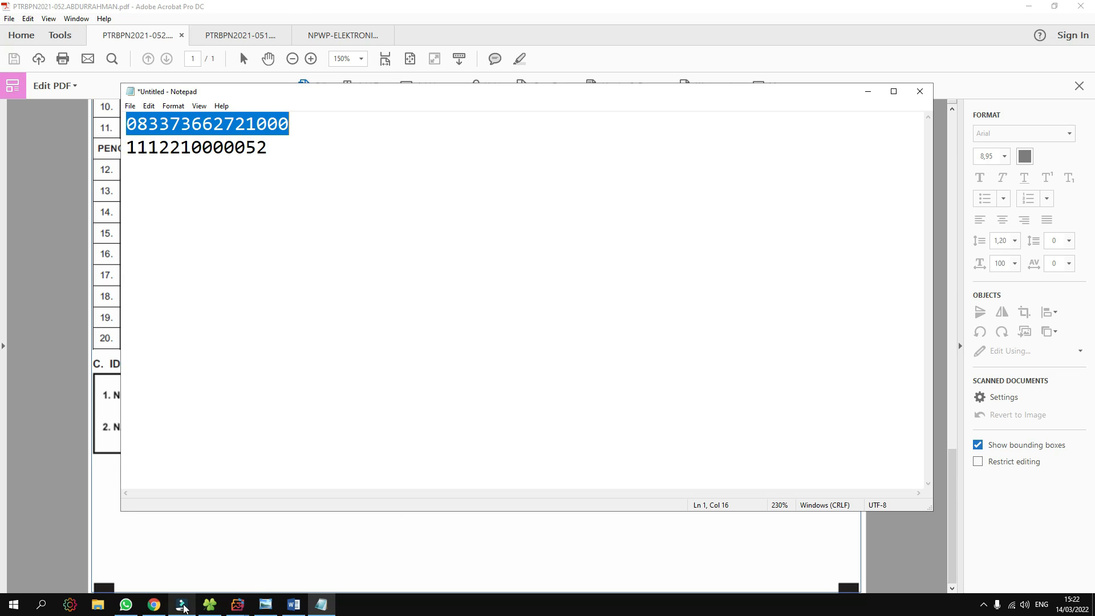
left_click(154, 604)
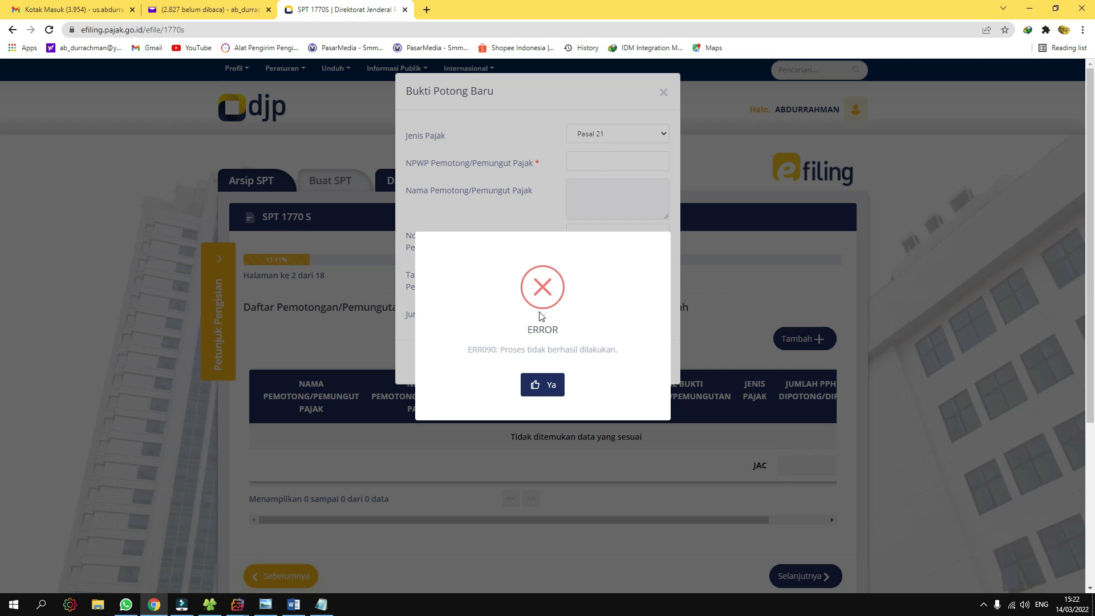
left_click(543, 384)
key("ctrl+v")
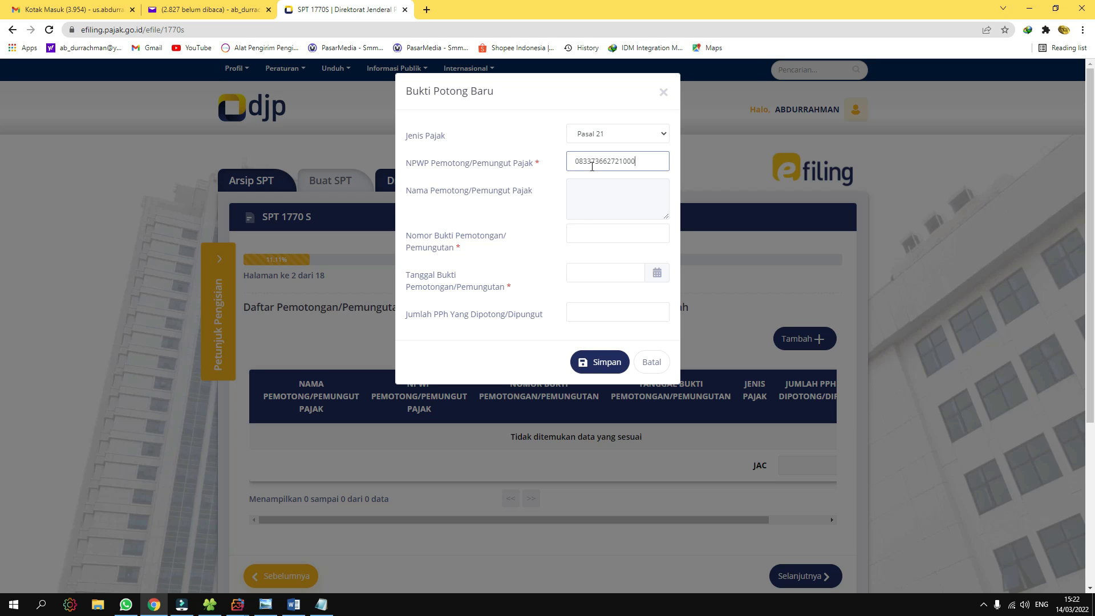
left_click(587, 233)
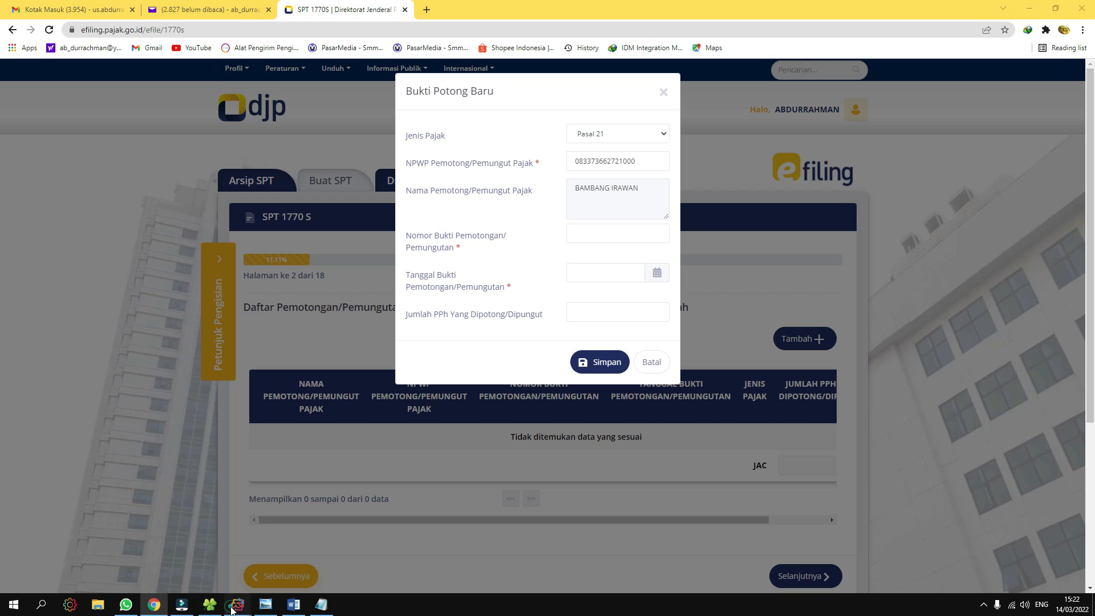
Copy the withholding slip number from the notes into Nomor Bukti.
left_click(113, 548)
left_click_drag(953, 473, 945, 103)
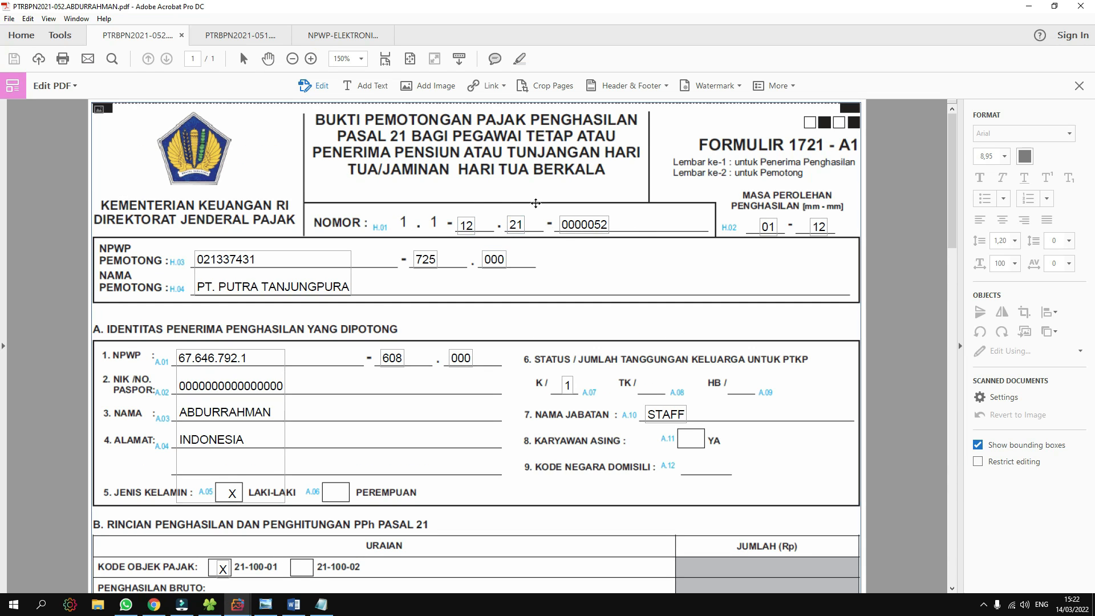
left_click(320, 607)
double_click(209, 149)
key("ctrl+c")
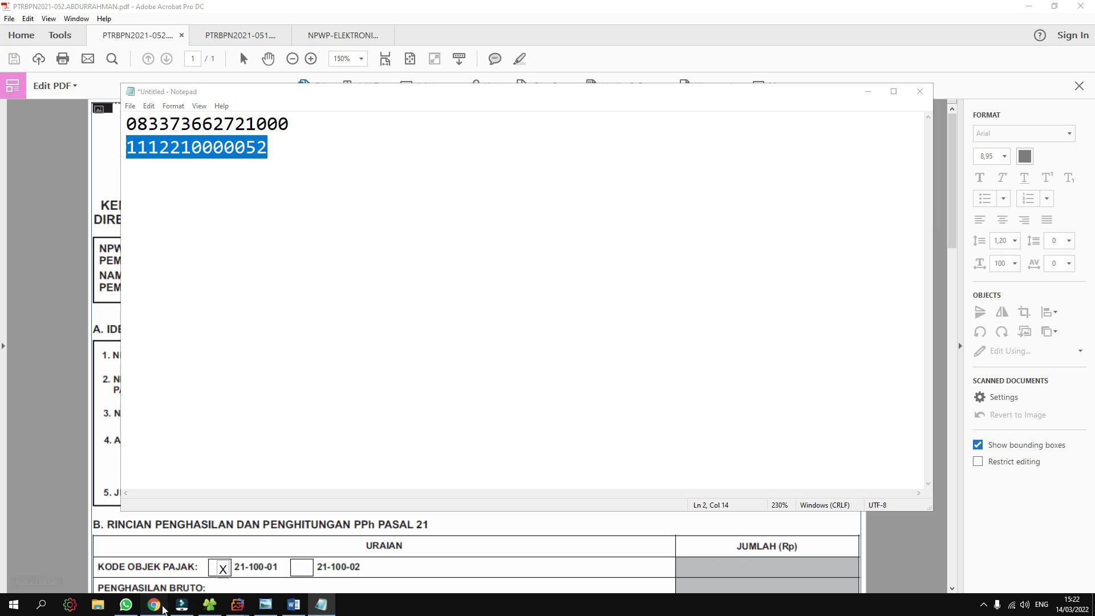
left_click(154, 604)
left_click(598, 233)
key("ctrl+v")
left_click(577, 271)
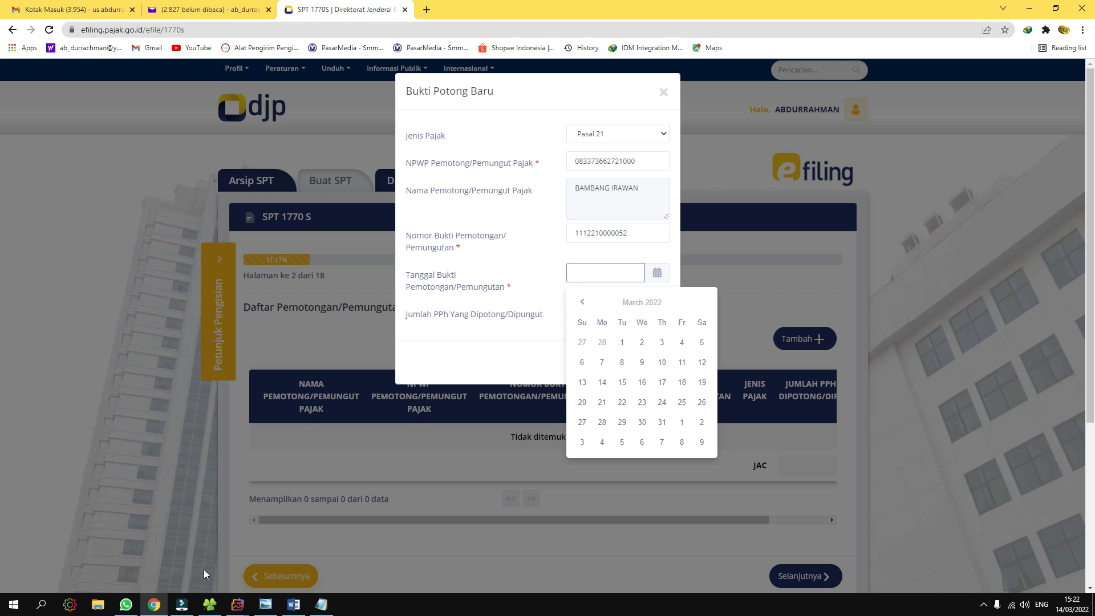
Set the slip date to 30 December 2021.
mouse_move(237, 605)
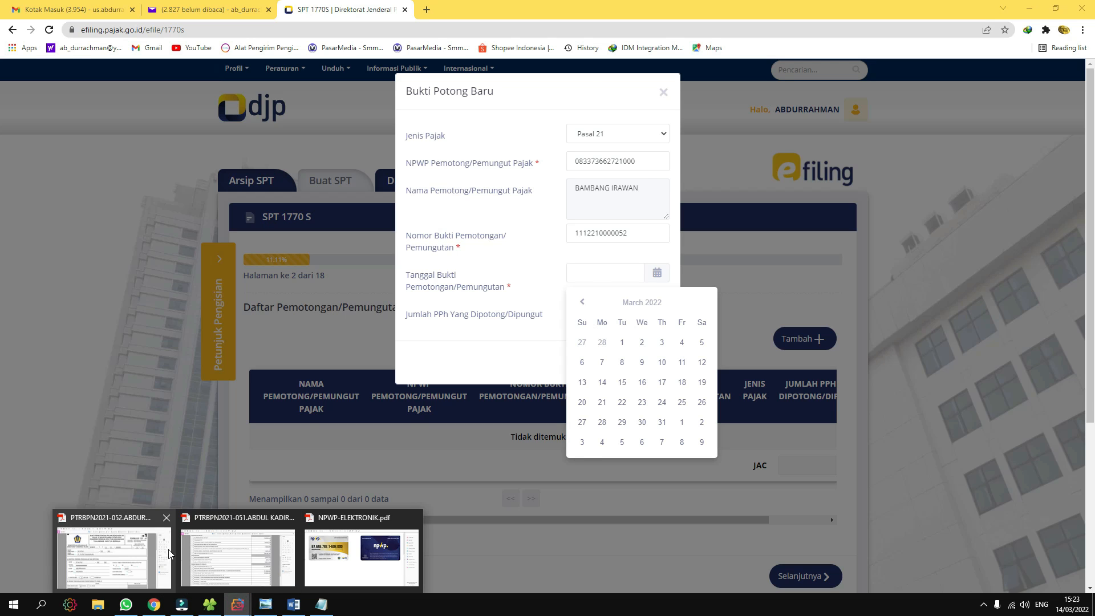
left_click(165, 549)
scroll(522, 476, "down", 1)
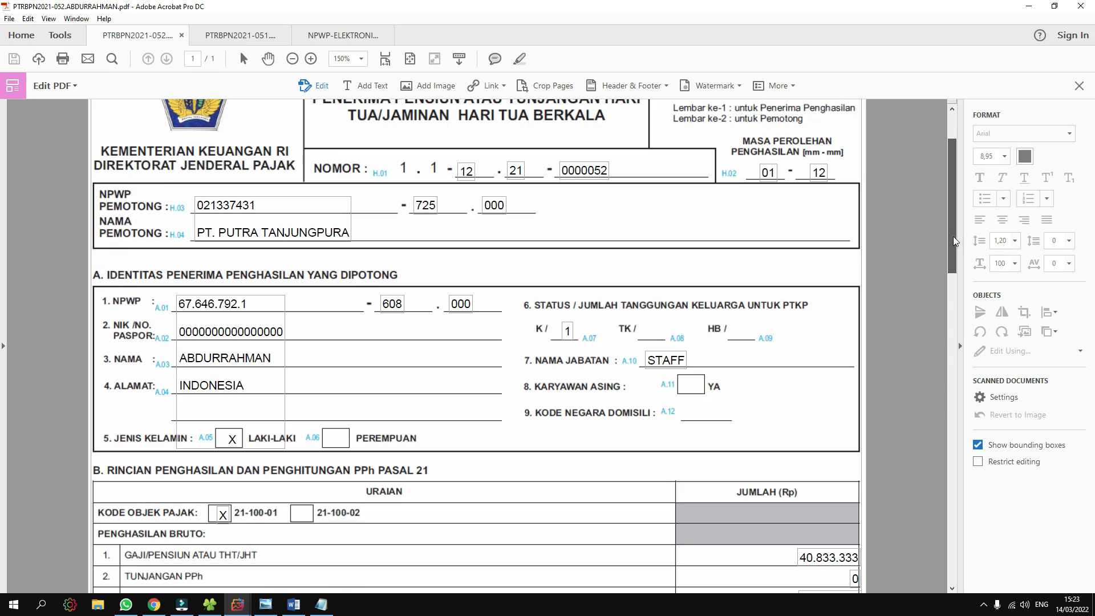
left_click_drag(952, 246, 944, 558)
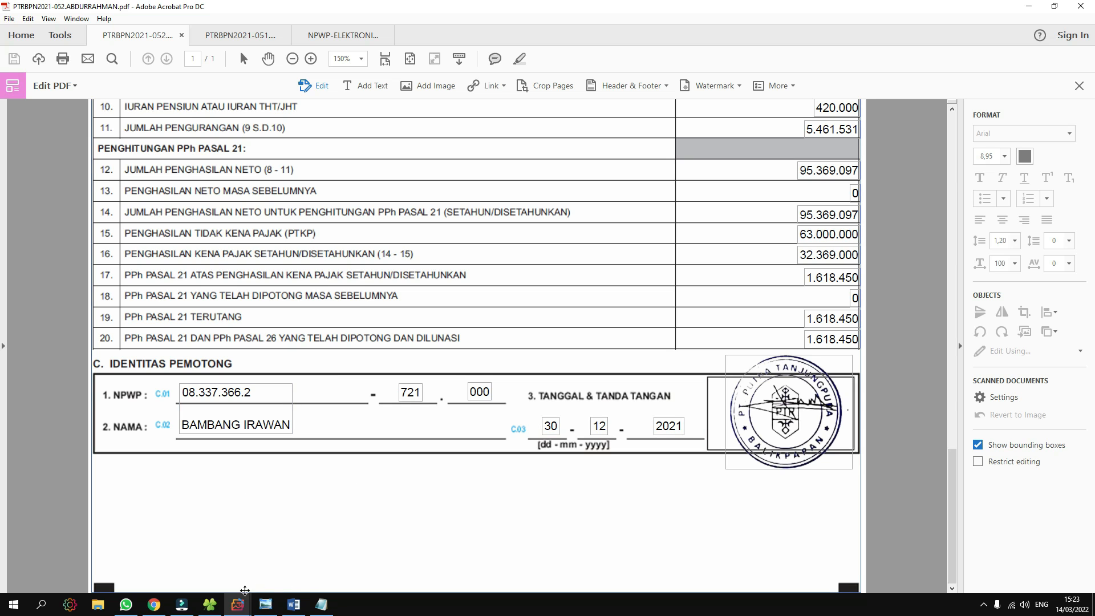
left_click(154, 606)
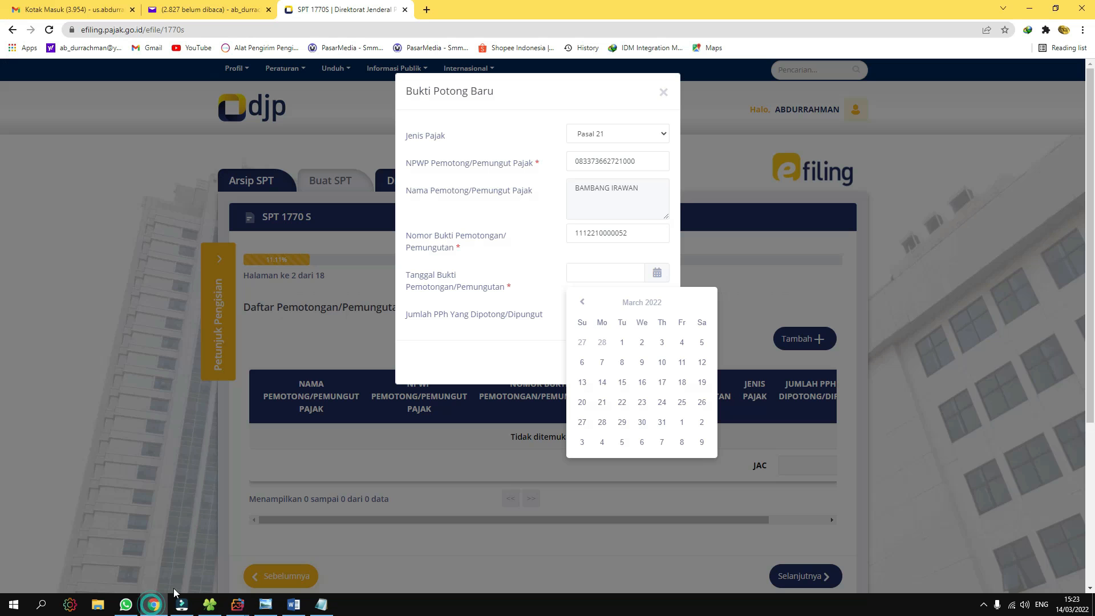
double_click(582, 302)
left_click(582, 302)
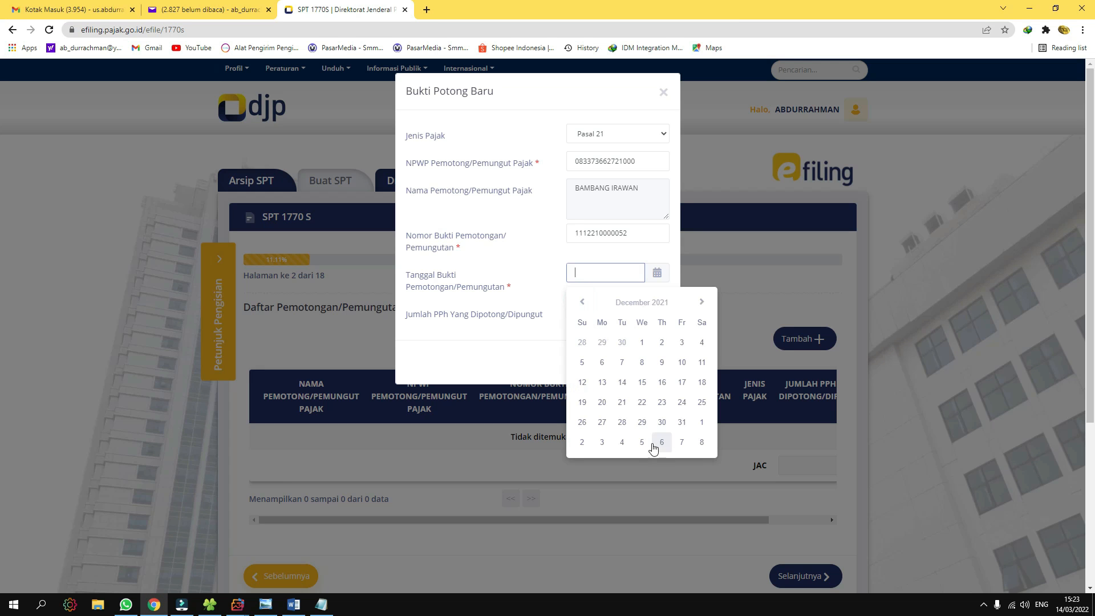
left_click(662, 422)
Copy the row 20 withheld tax from the slip PDF into Jumlah PPh.
left_click(612, 312)
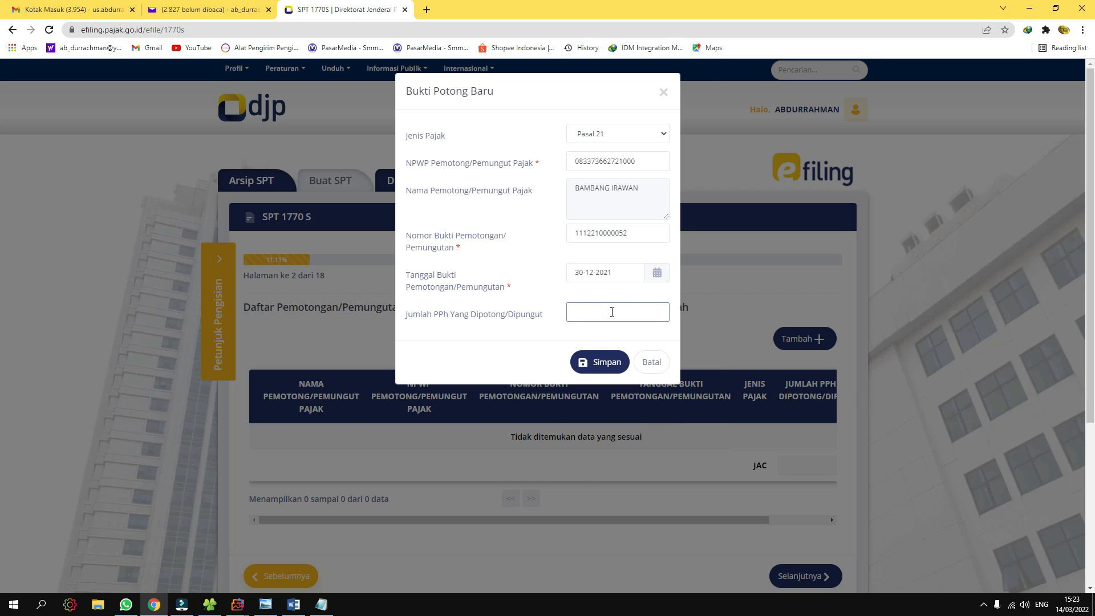
left_click(114, 550)
left_click(818, 344)
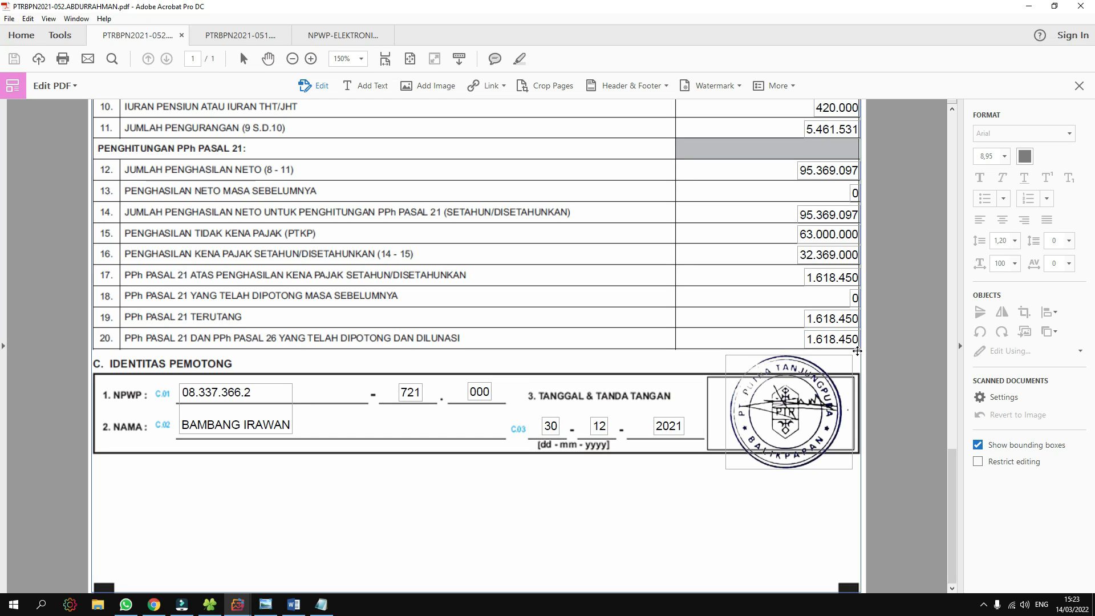
left_click_drag(810, 341, 859, 340)
key("ctrl+c")
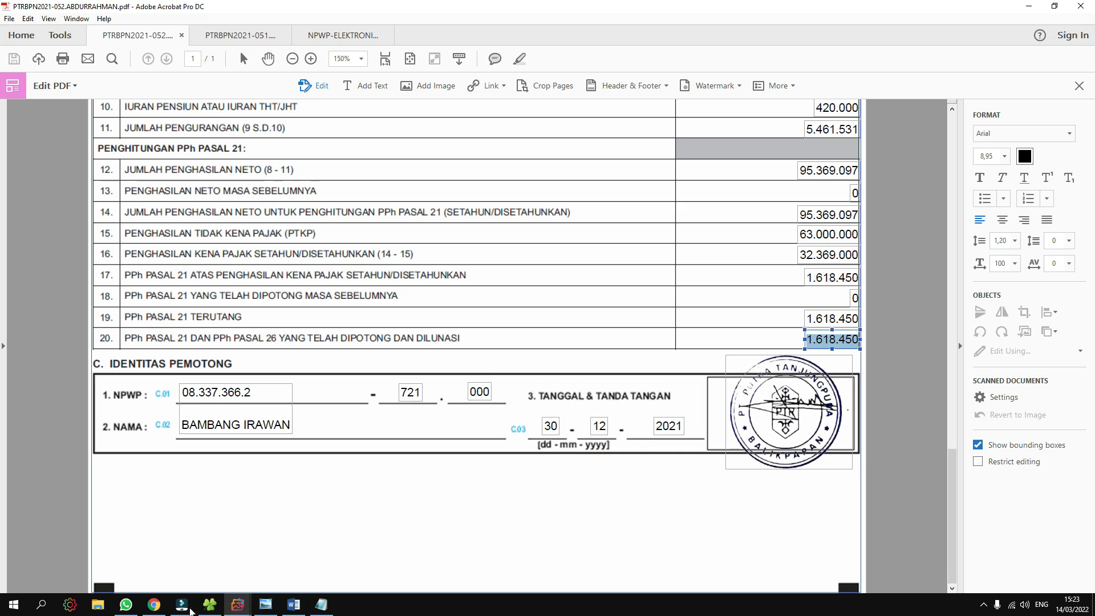
left_click(146, 608)
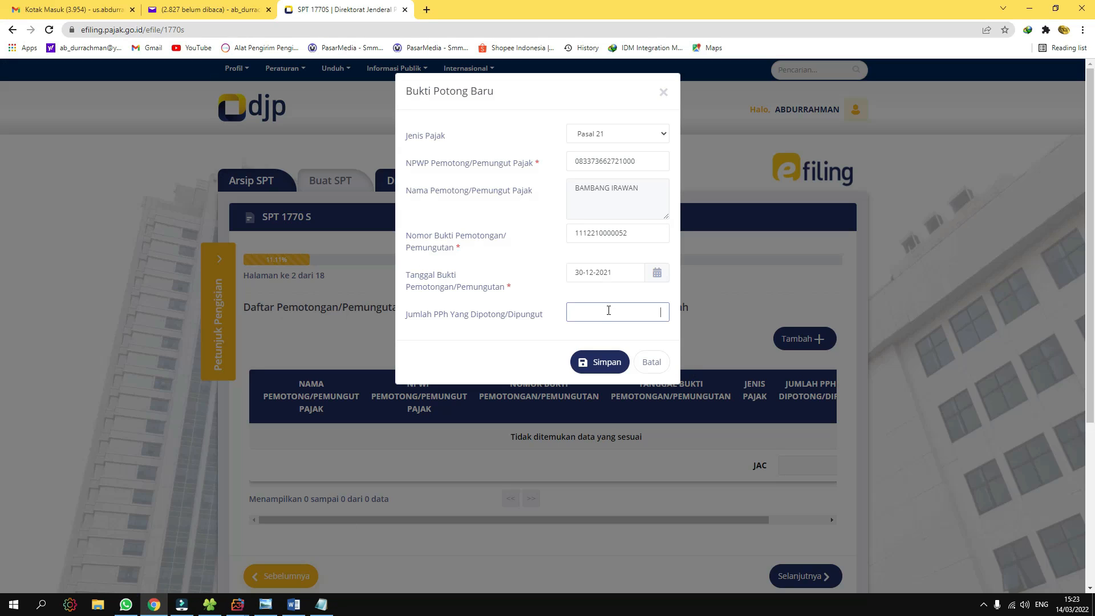
key("ctrl+v")
left_click(650, 311)
key("BackSpace")
key("ctrl+a")
key("ctrl+v")
left_click(650, 313)
double_click(630, 309)
type("1.614")
Finish the amount as 1.618.450 and save the Pasal 21 slip to the withholding list.
mouse_move(237, 605)
left_click(164, 555)
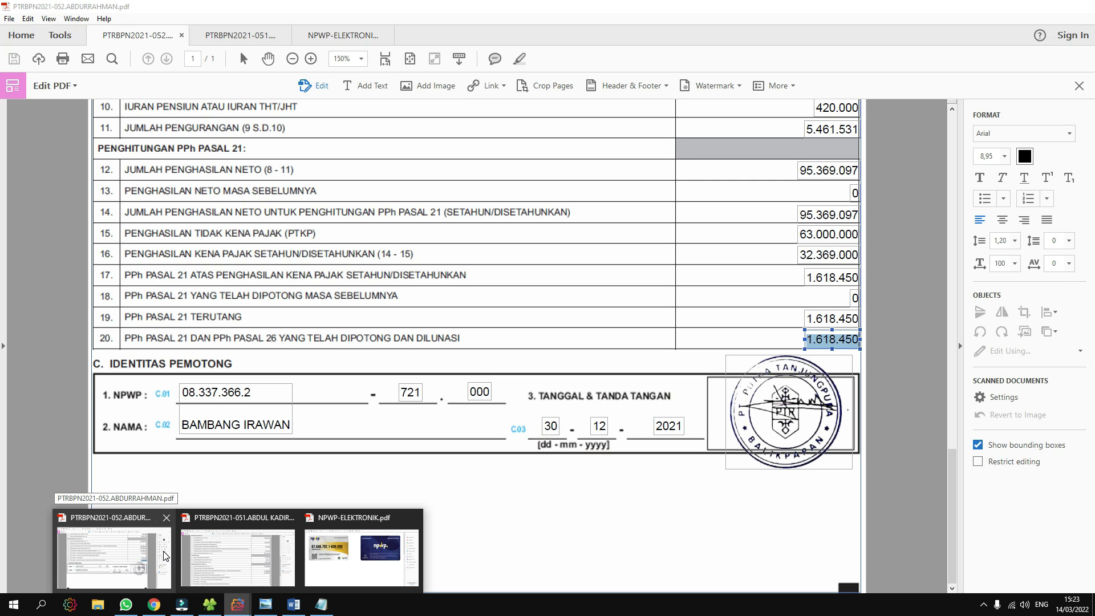
left_click(164, 555)
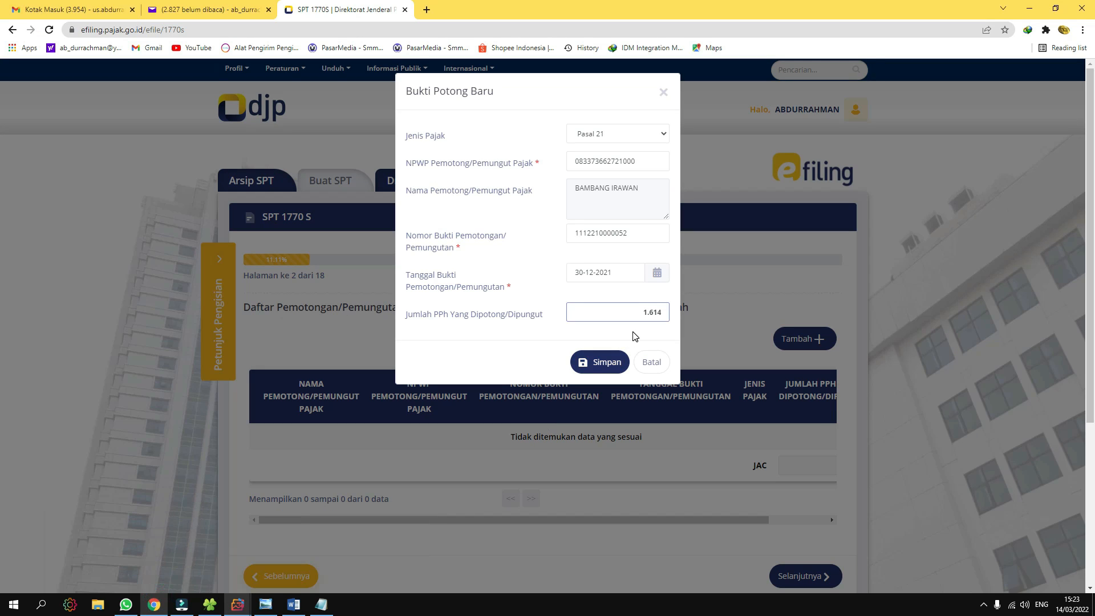
left_click(232, 607)
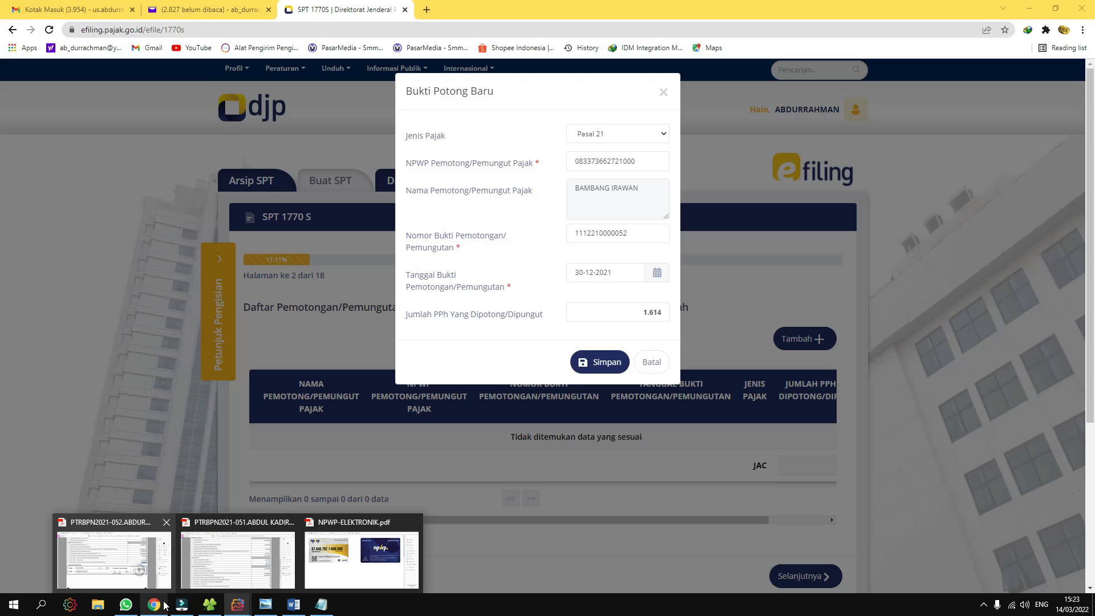
left_click(164, 606)
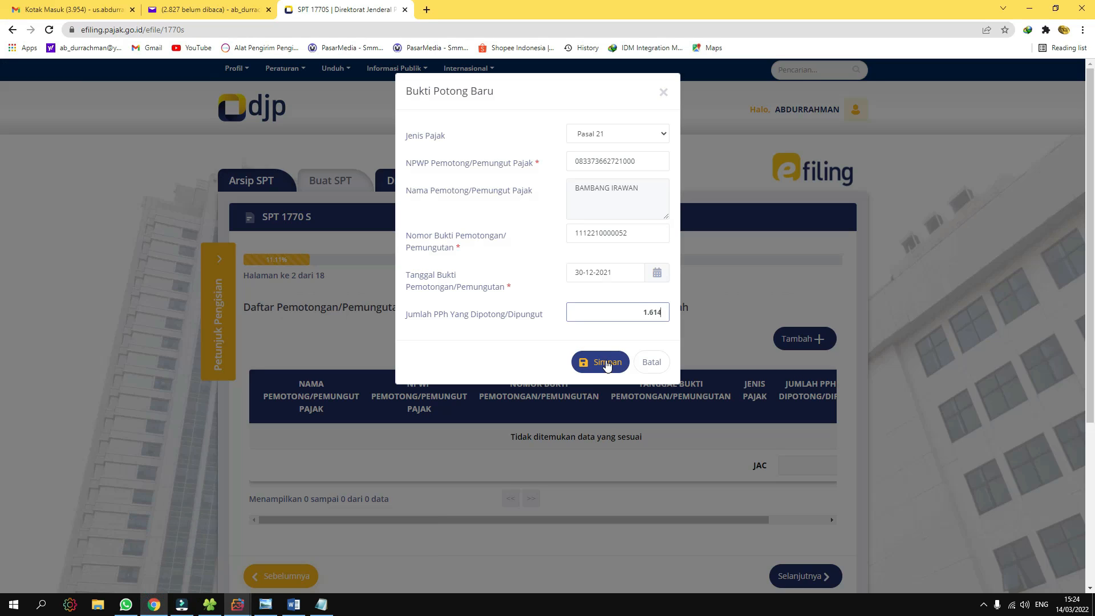
type("50")
left_click(615, 365)
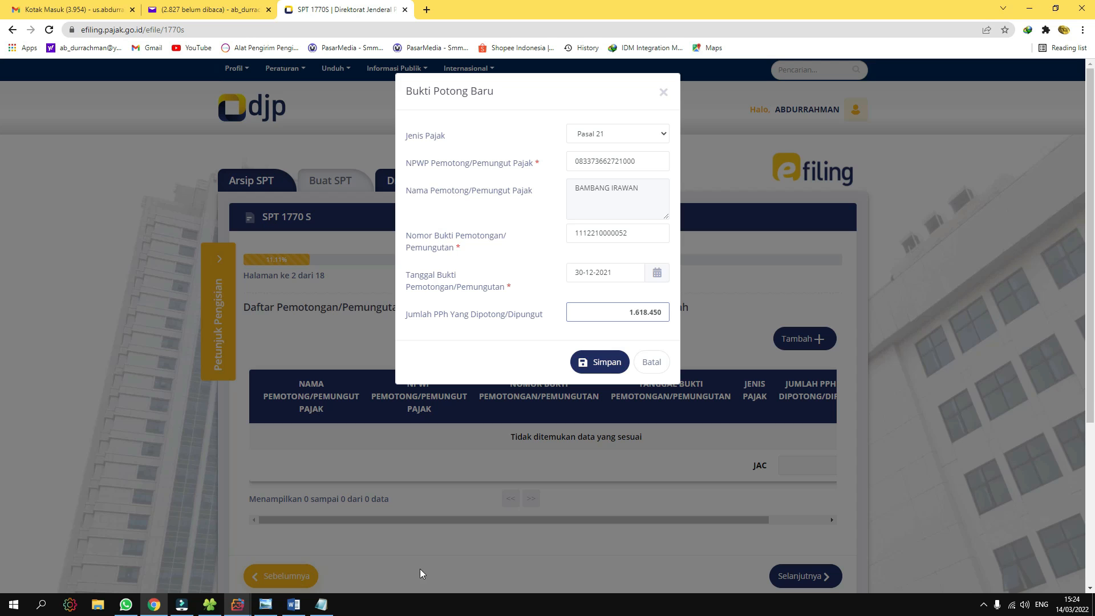
left_click(610, 360)
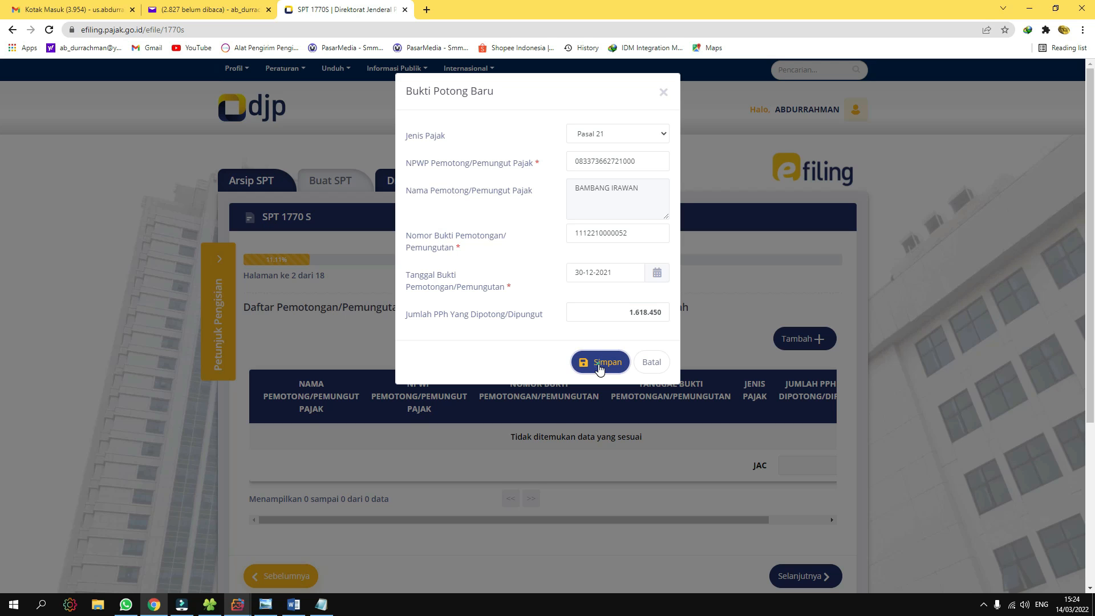
scroll(558, 399, "down", 3)
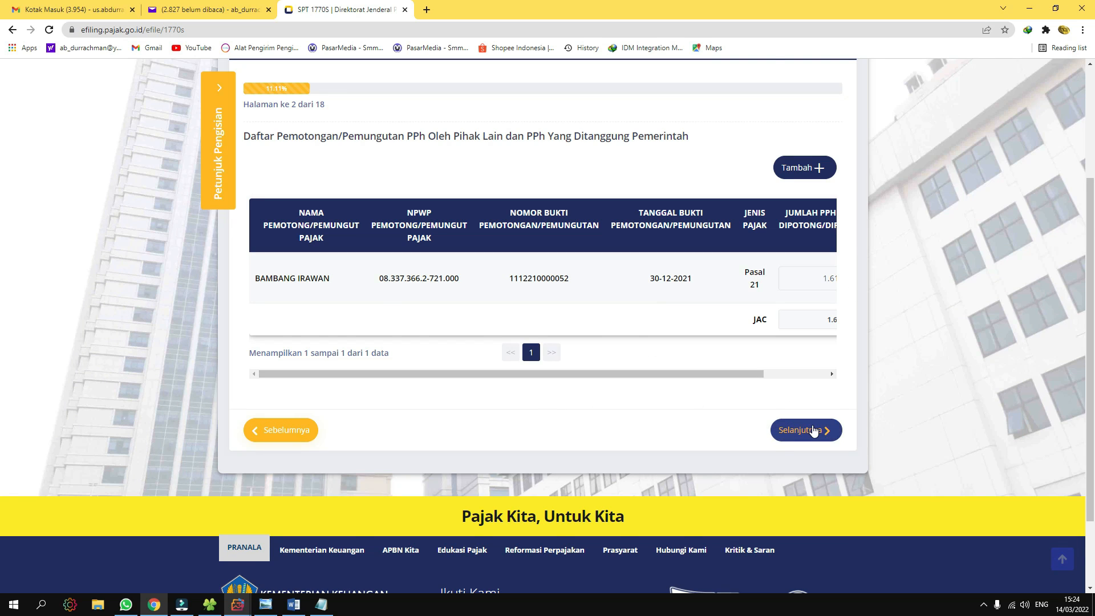
Enter the slip's row 12 net income 95.369.097 and continue to page 4.
left_click(800, 431)
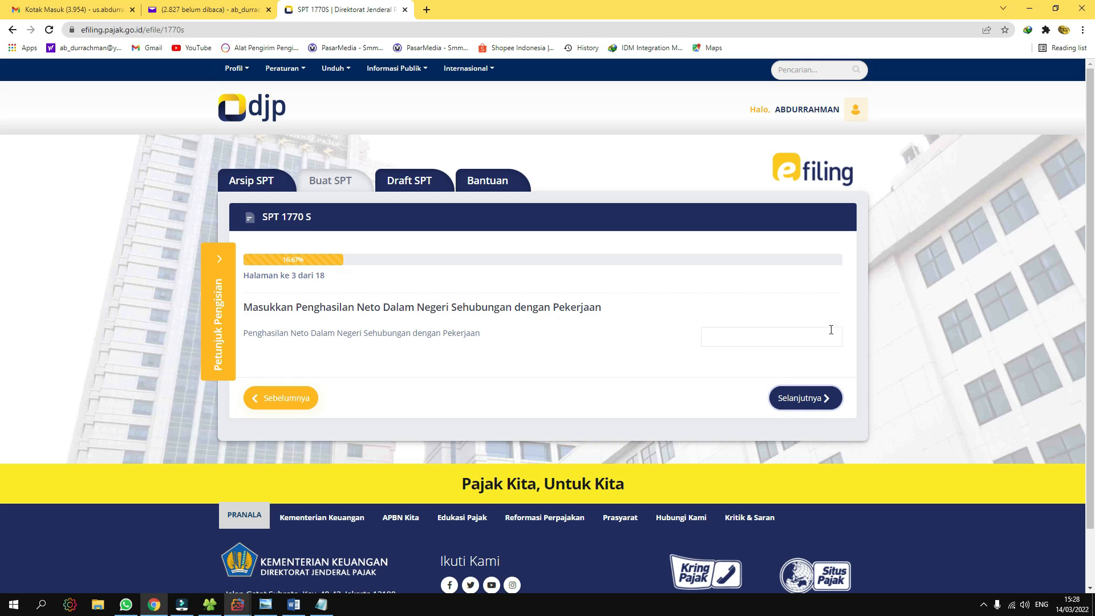
mouse_move(237, 604)
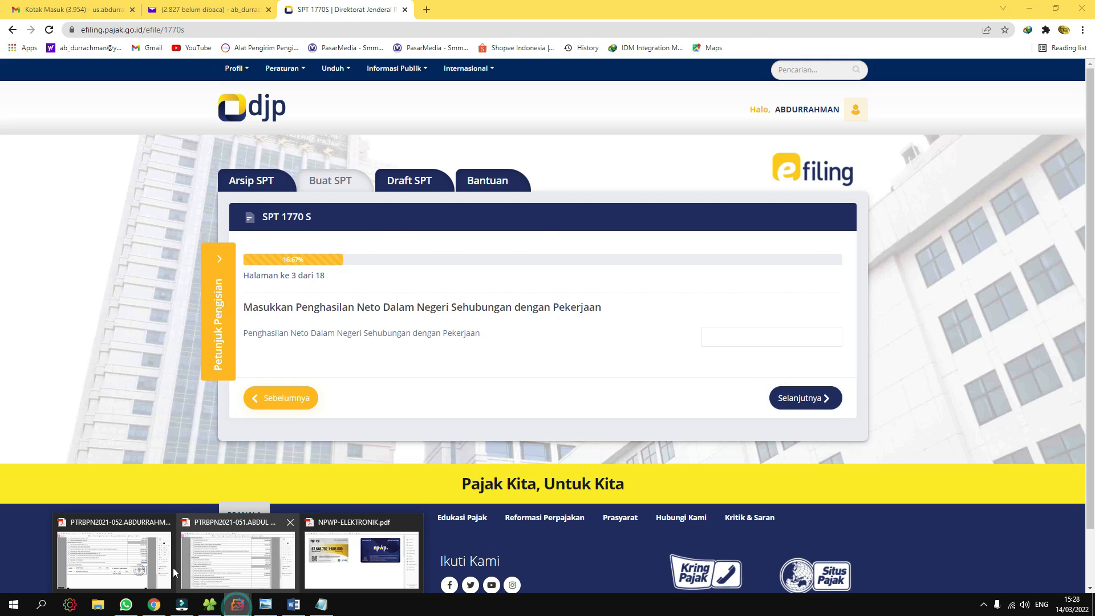
left_click(114, 562)
scroll(276, 508, "up", 2)
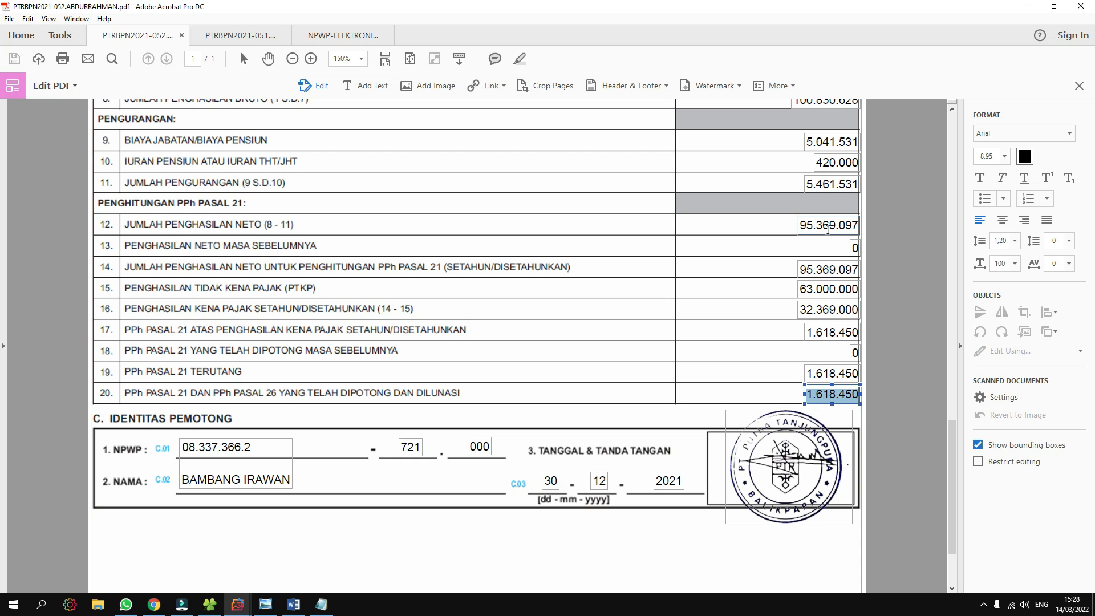
left_click_drag(804, 228, 850, 225)
left_click(830, 227)
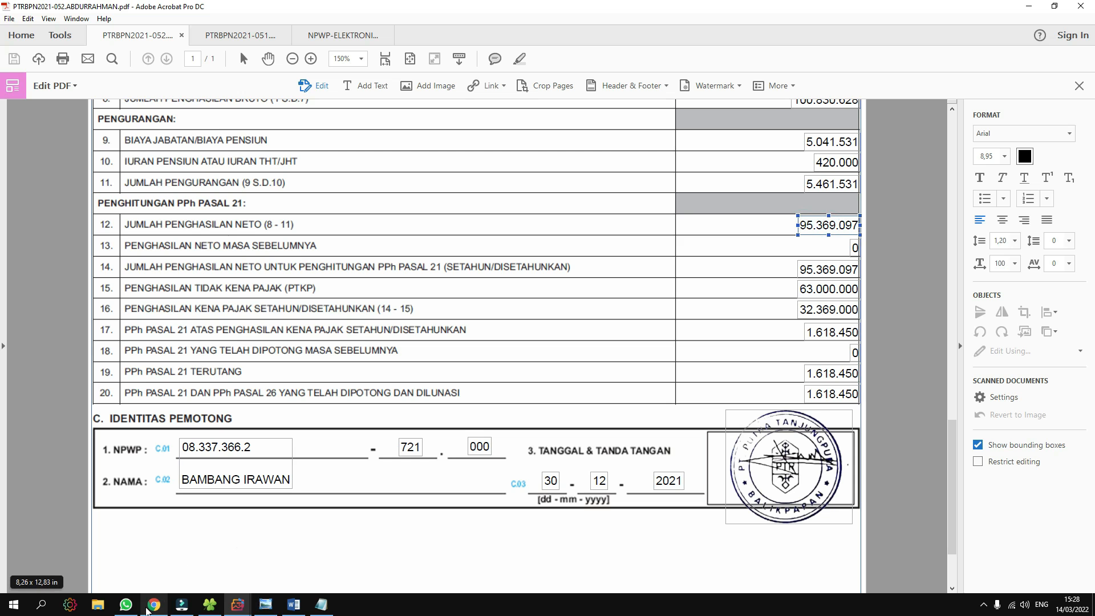
left_click(152, 609)
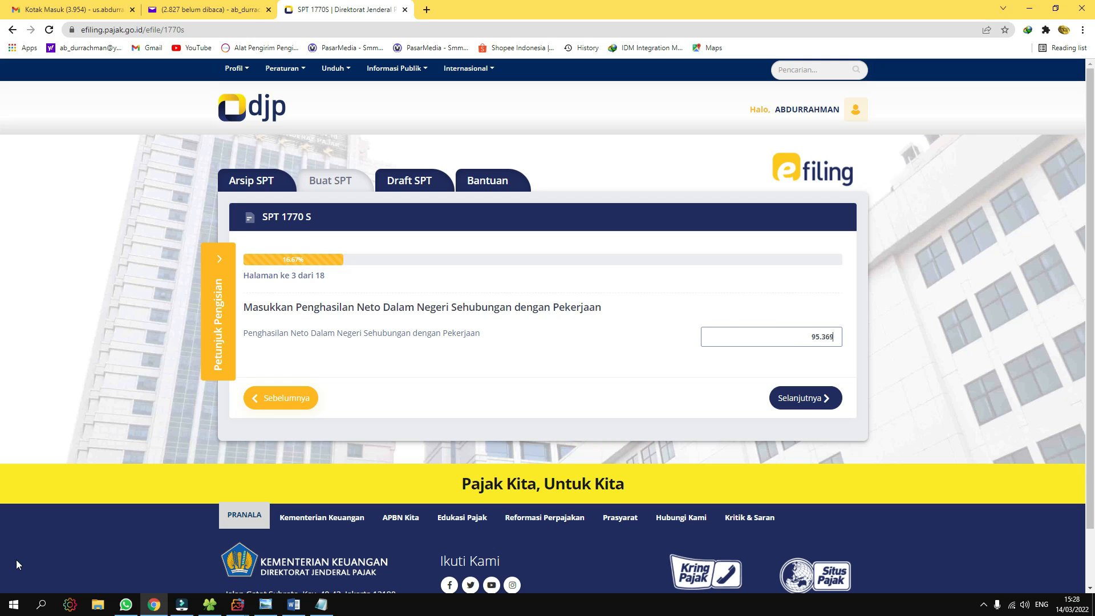
left_click(237, 605)
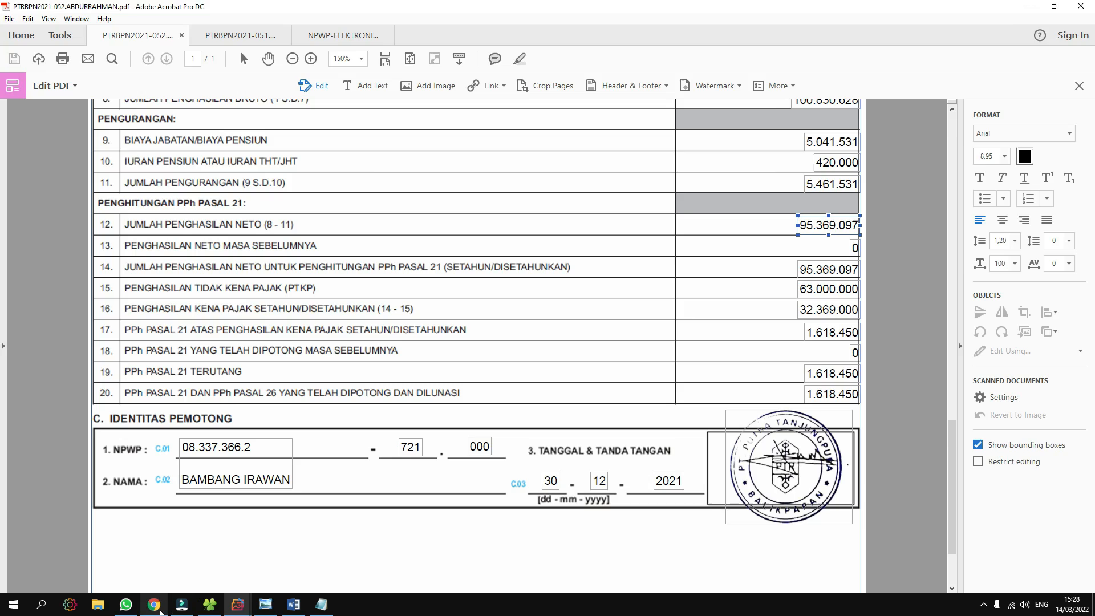
left_click(161, 611)
type("05")
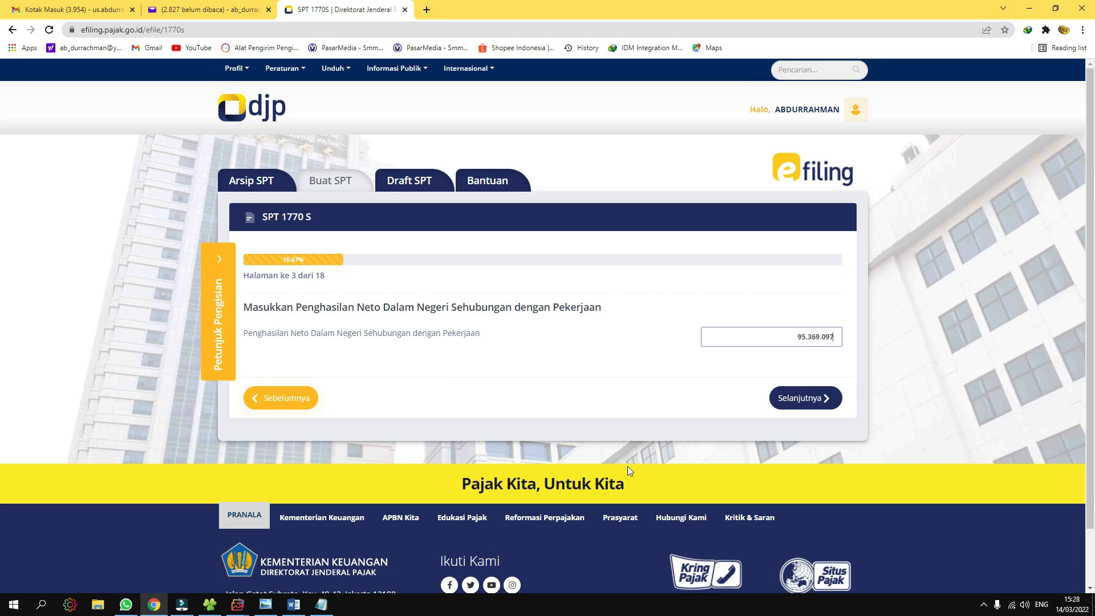
left_click(794, 397)
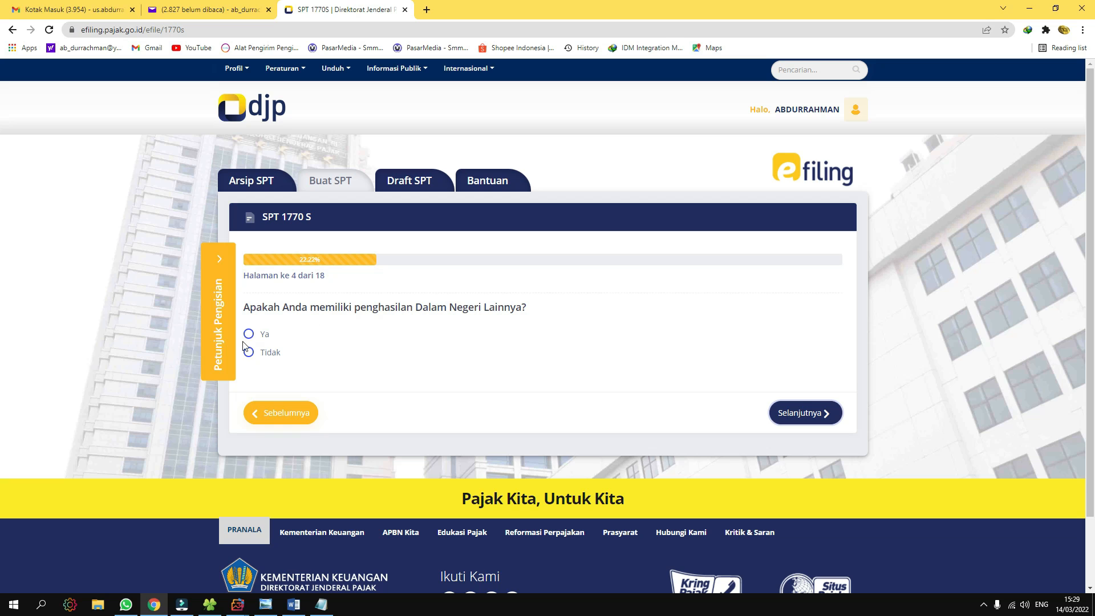
Answer Tidak to other domestic, foreign, non-taxable and final-taxed income on pages 4–7.
left_click(251, 354)
left_click(801, 413)
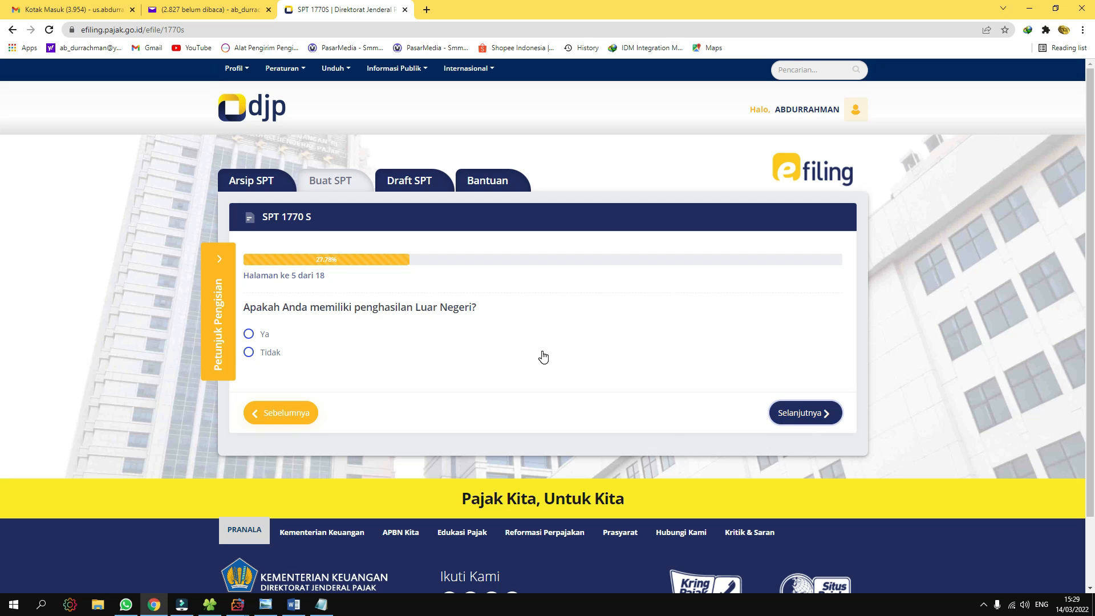
left_click(250, 352)
left_click(777, 420)
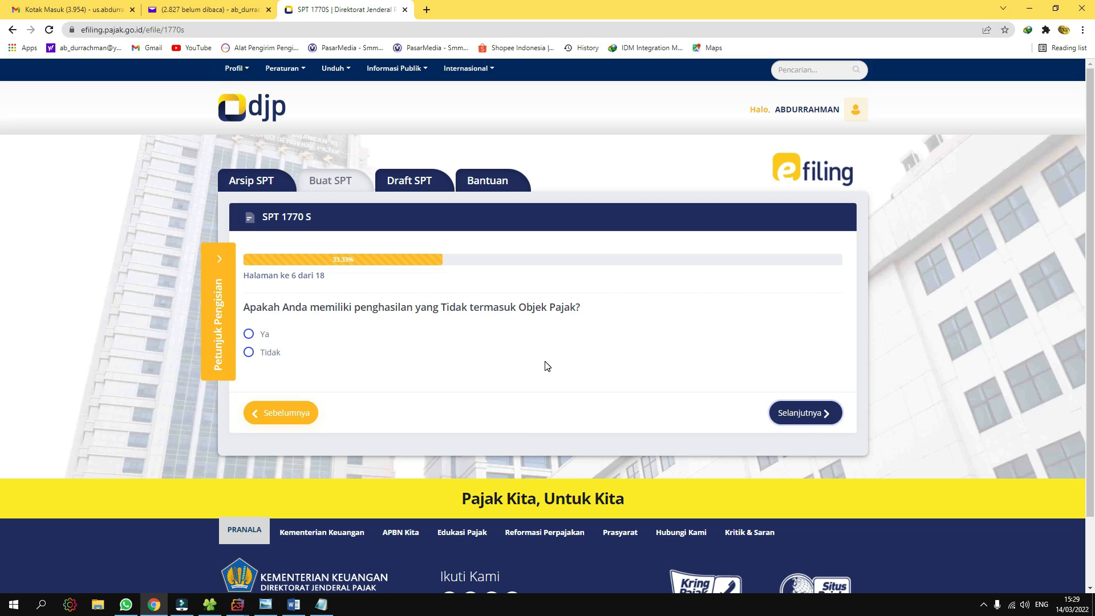
left_click(249, 352)
left_click(817, 421)
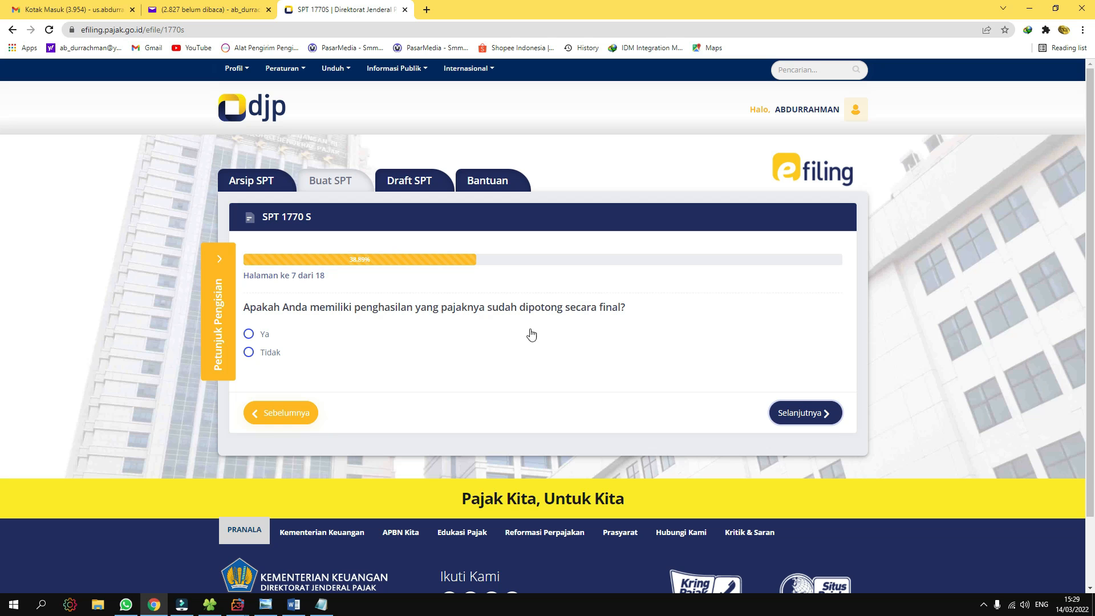
left_click(266, 352)
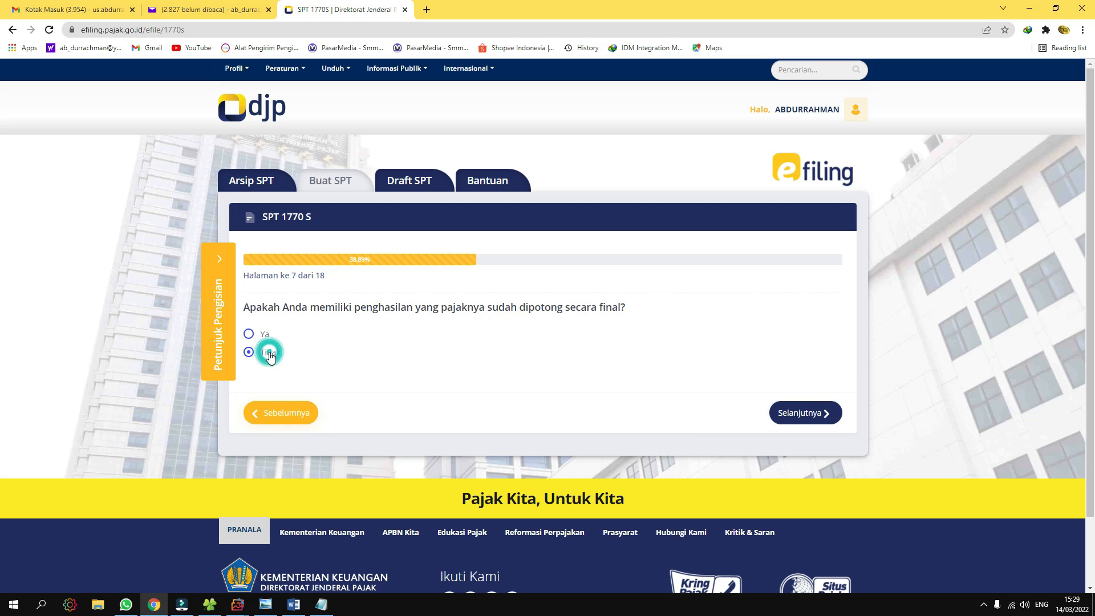
left_click(806, 415)
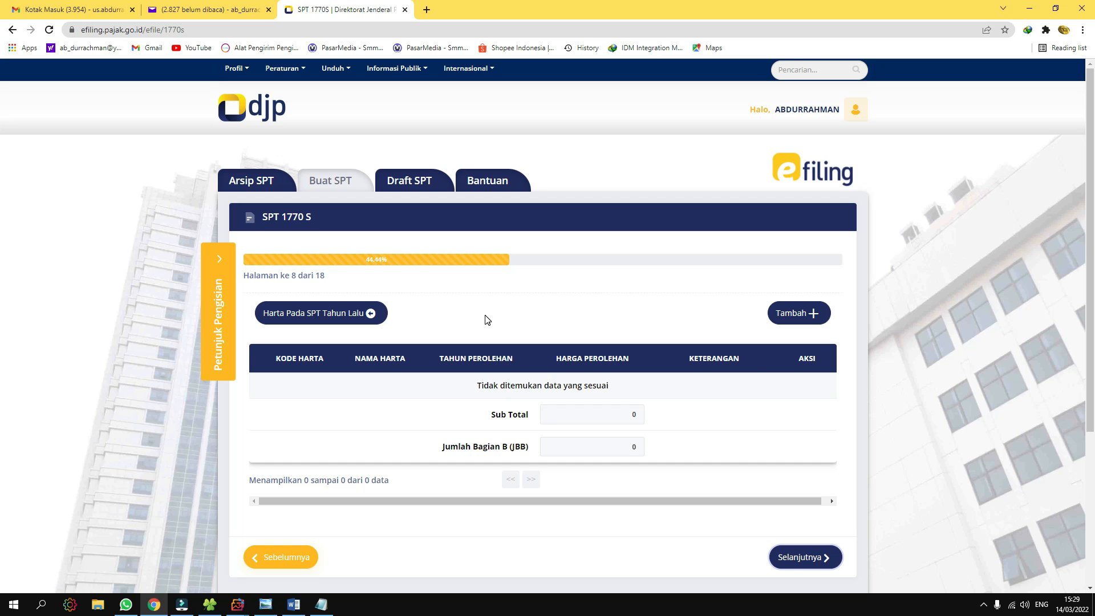
Add a new asset with code 042-Sepeda Motor.
left_click(800, 315)
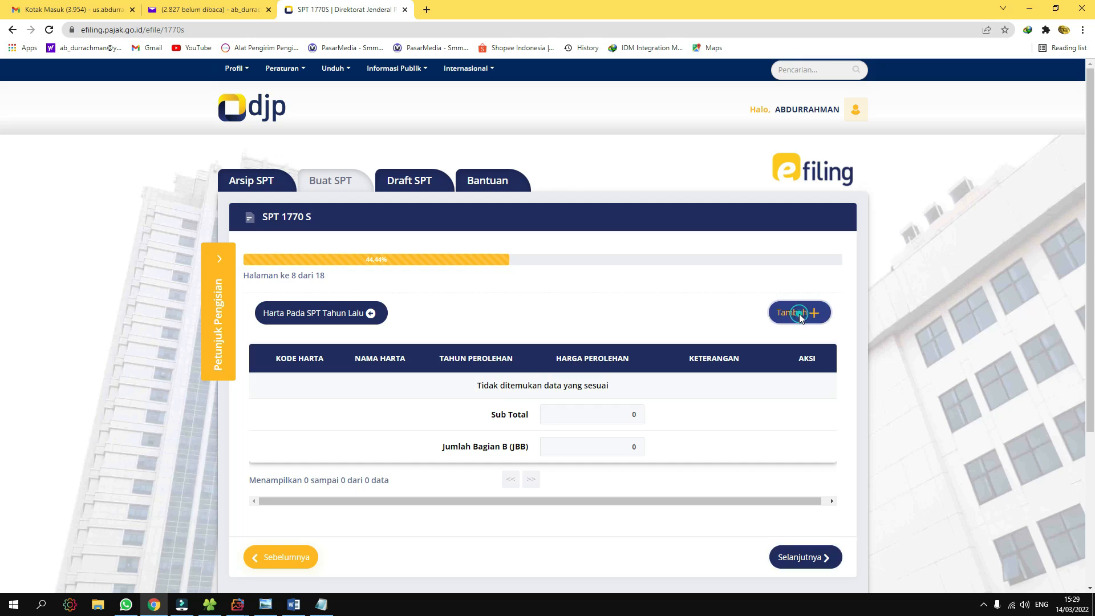
left_click(574, 133)
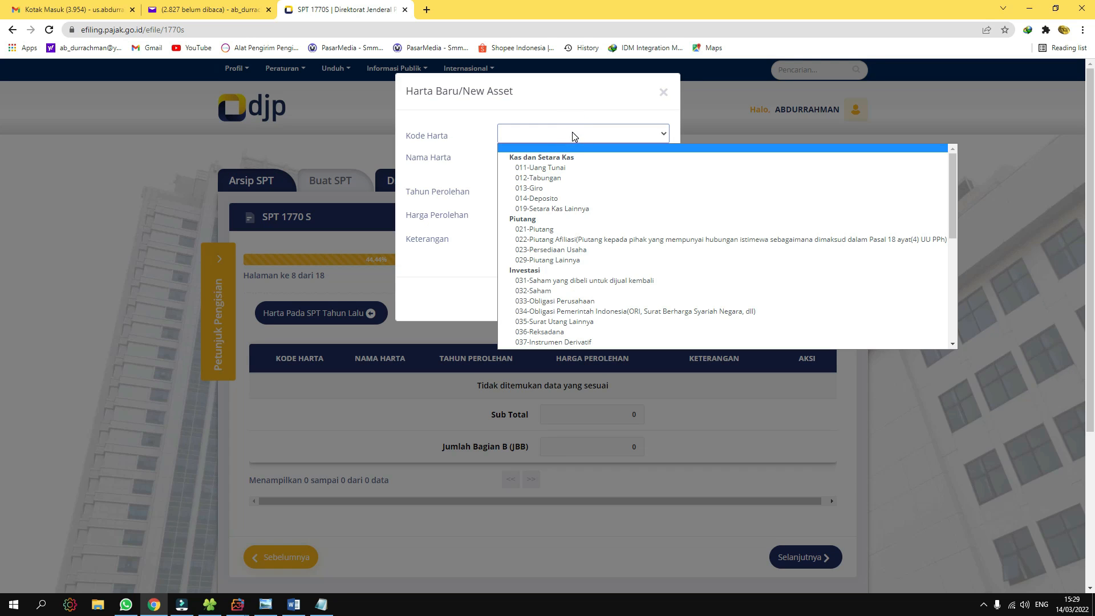
scroll(588, 194, "down", 4)
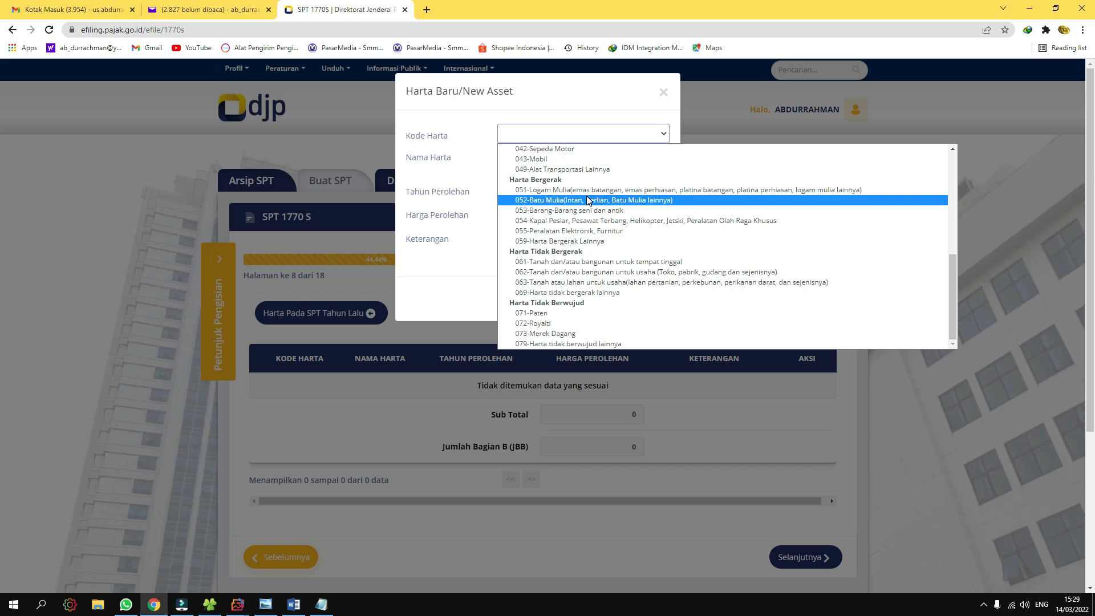
scroll(591, 224, "up", 4)
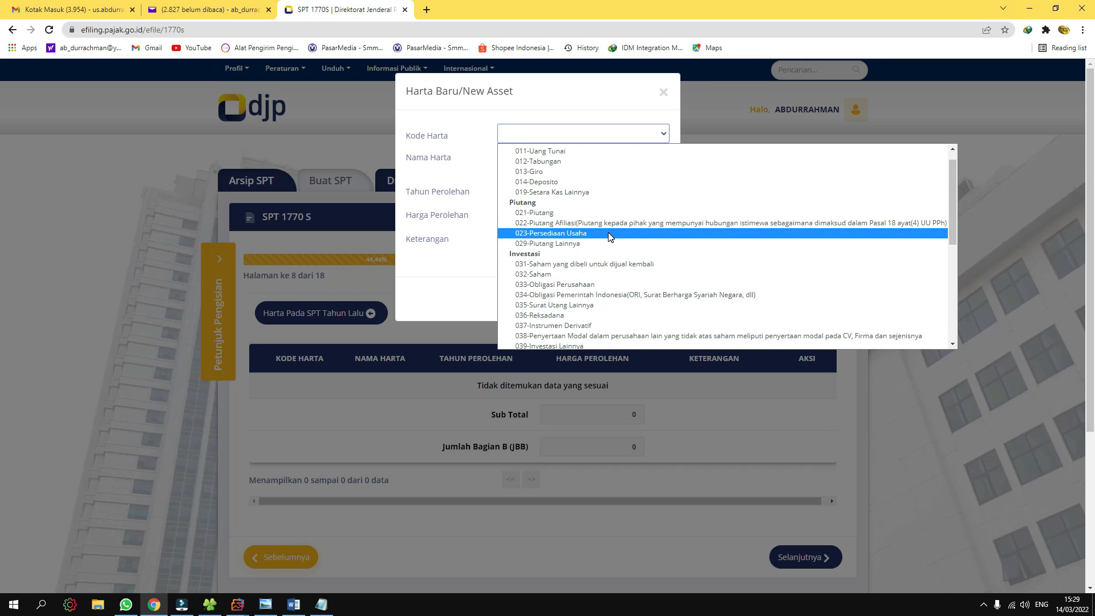
scroll(610, 237, "up", 1)
scroll(609, 236, "down", 2)
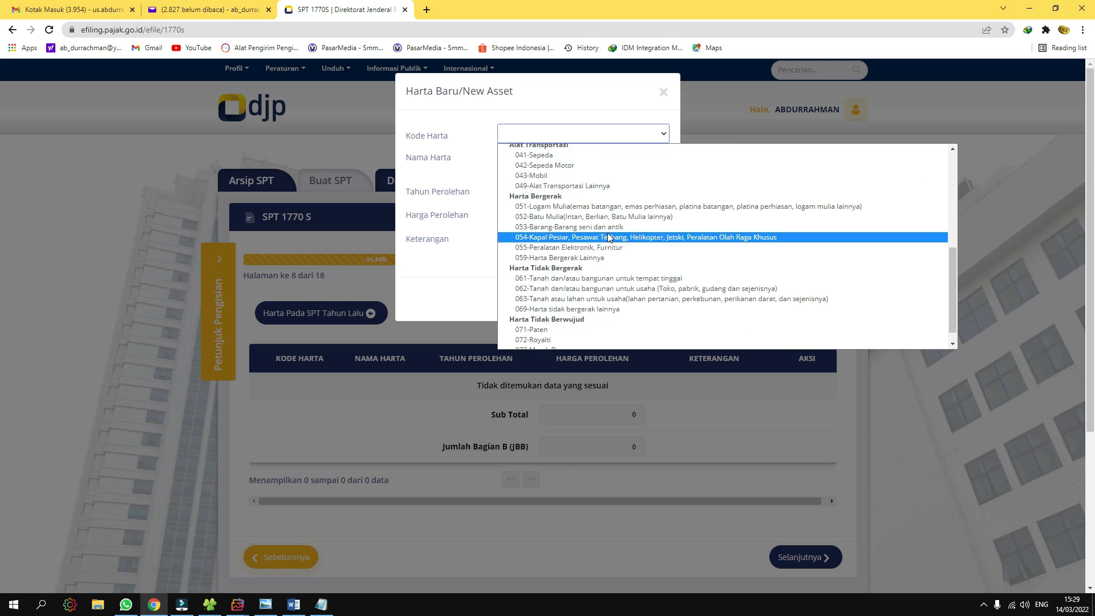
left_click(559, 169)
Fill in 'Motor Beat Street', year 2021, 18.400.000 and 'Untuk Operasional Sehari2', then save.
left_click(548, 166)
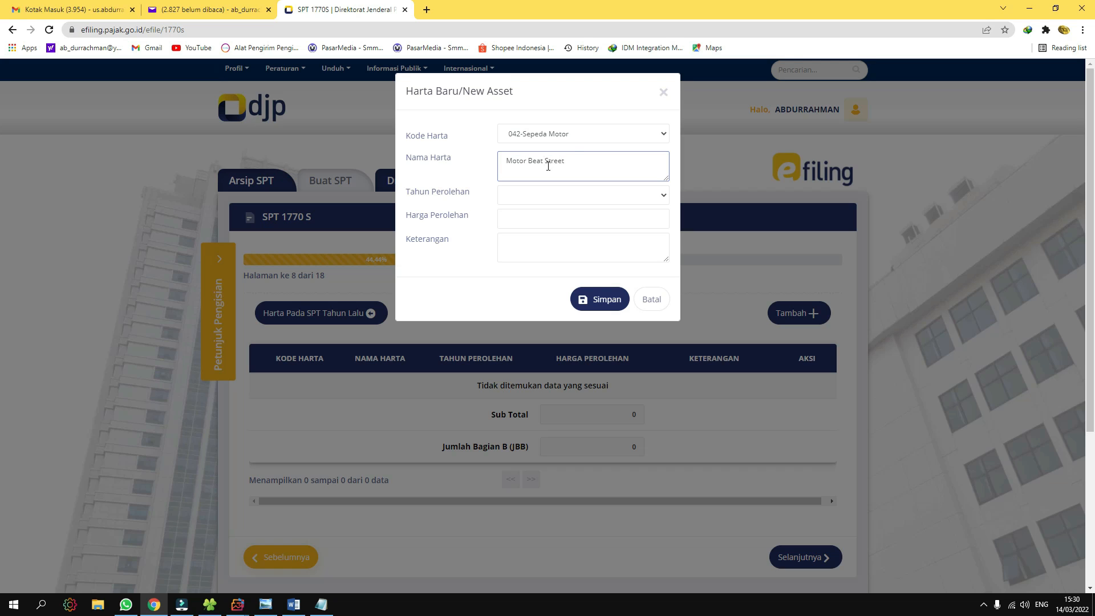
left_click(526, 199)
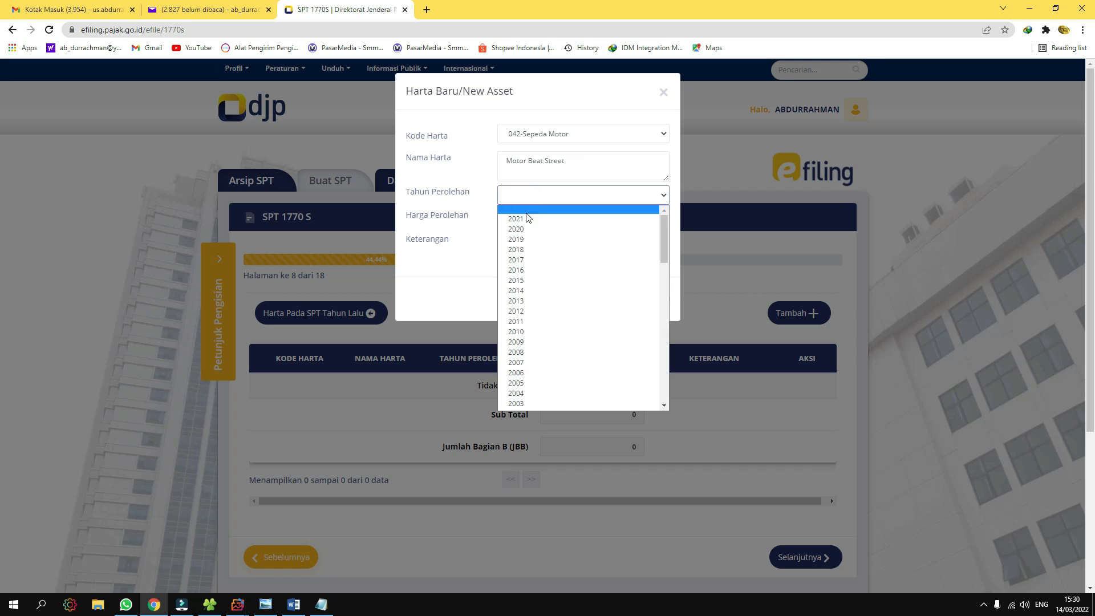
left_click(526, 218)
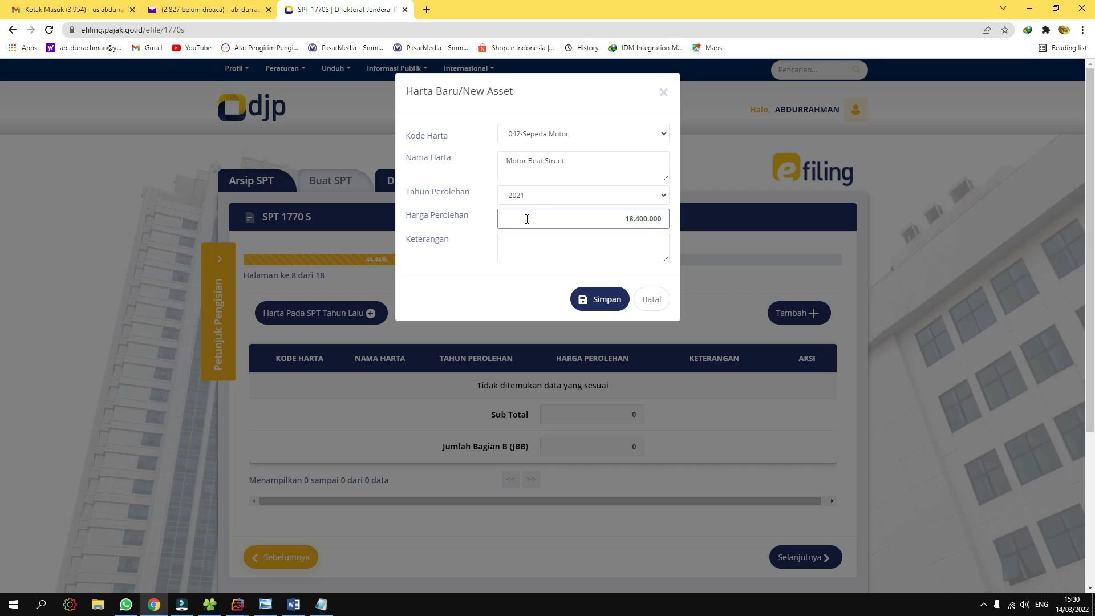
left_click(539, 249)
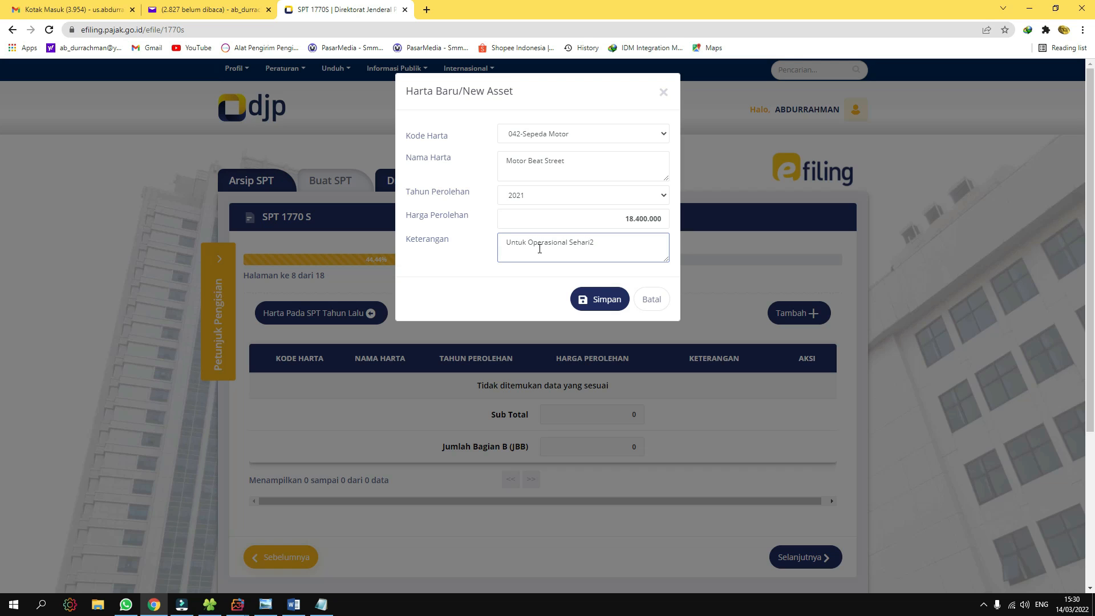
left_click(612, 308)
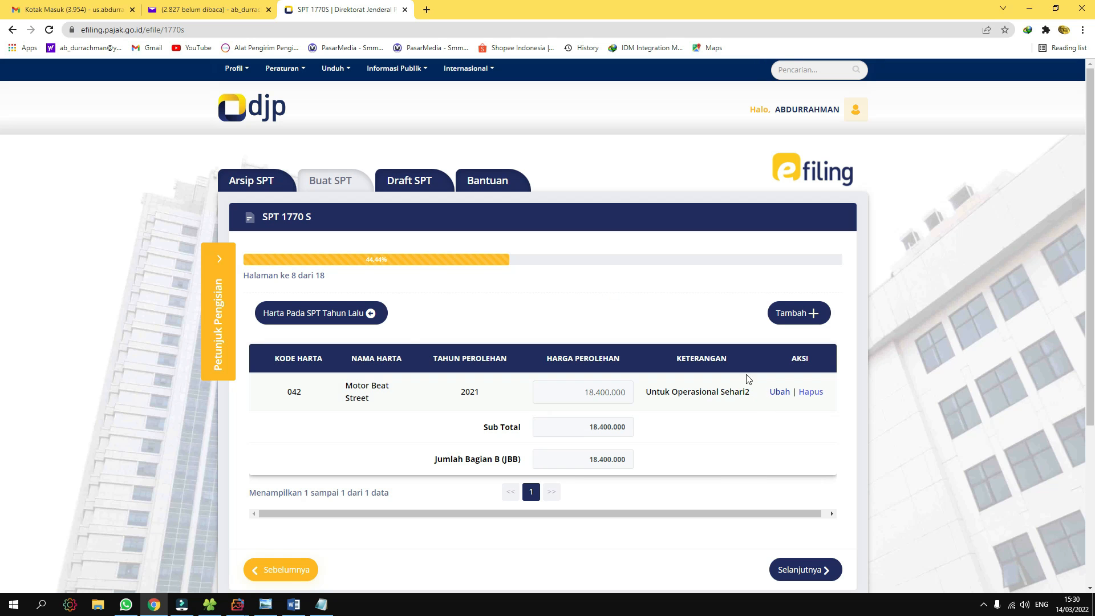
left_click(818, 571)
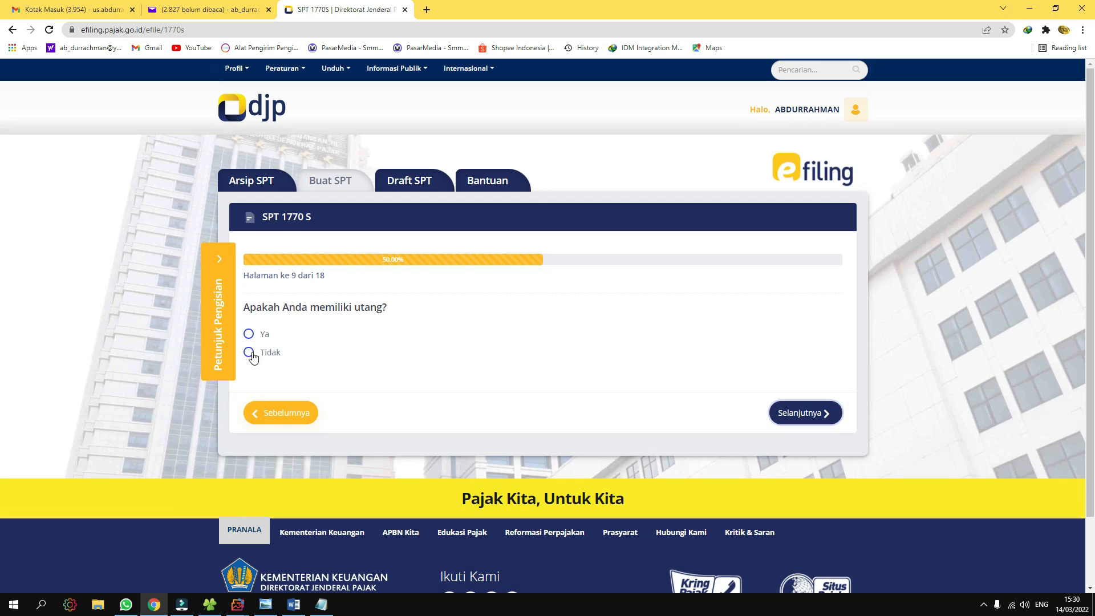
Answer Tidak on pages 9–11, including dependants and zakat, then show the slip PDF.
left_click(250, 352)
left_click(799, 412)
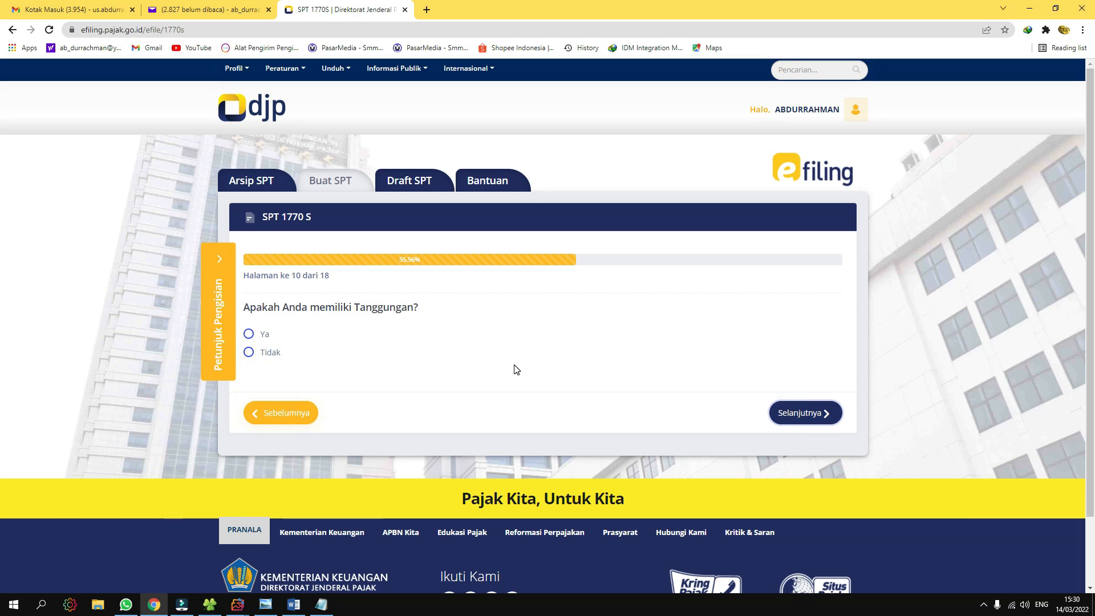
left_click(266, 353)
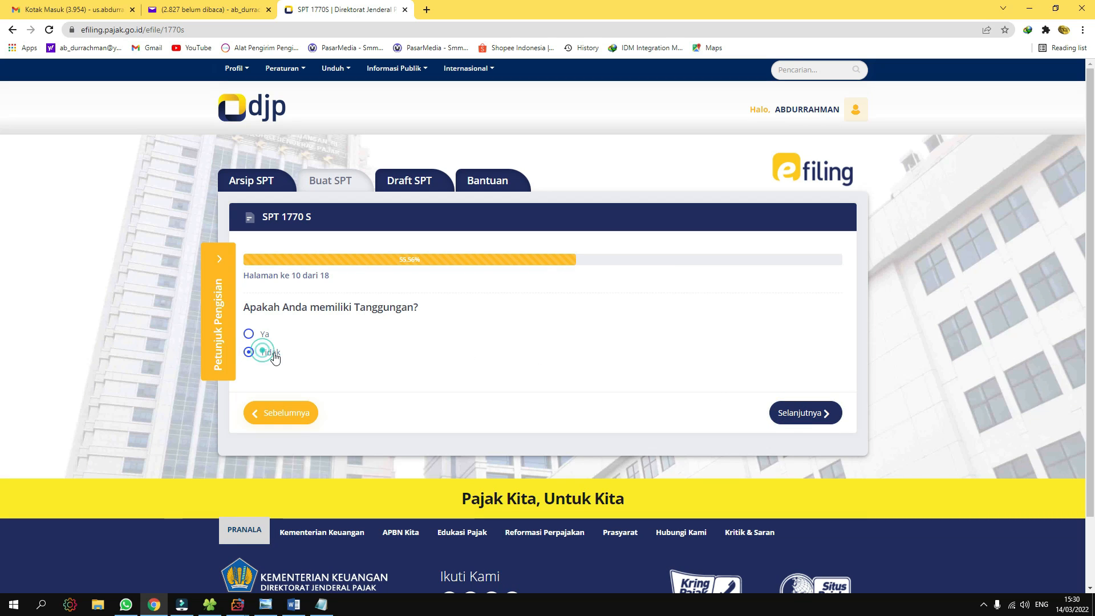
left_click(819, 414)
left_click(249, 352)
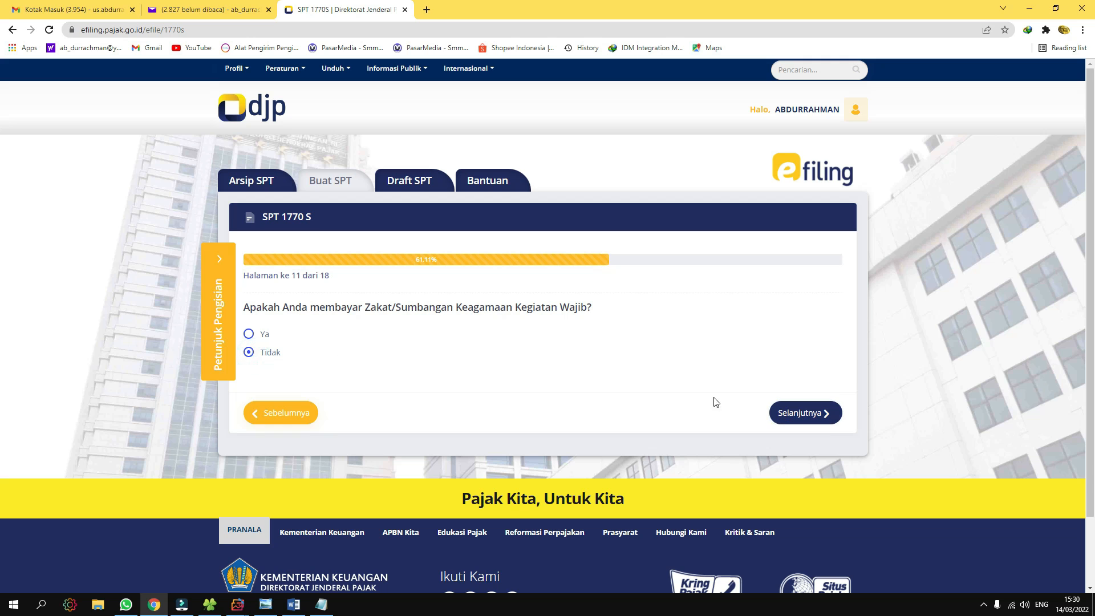
left_click(826, 418)
left_click(805, 413)
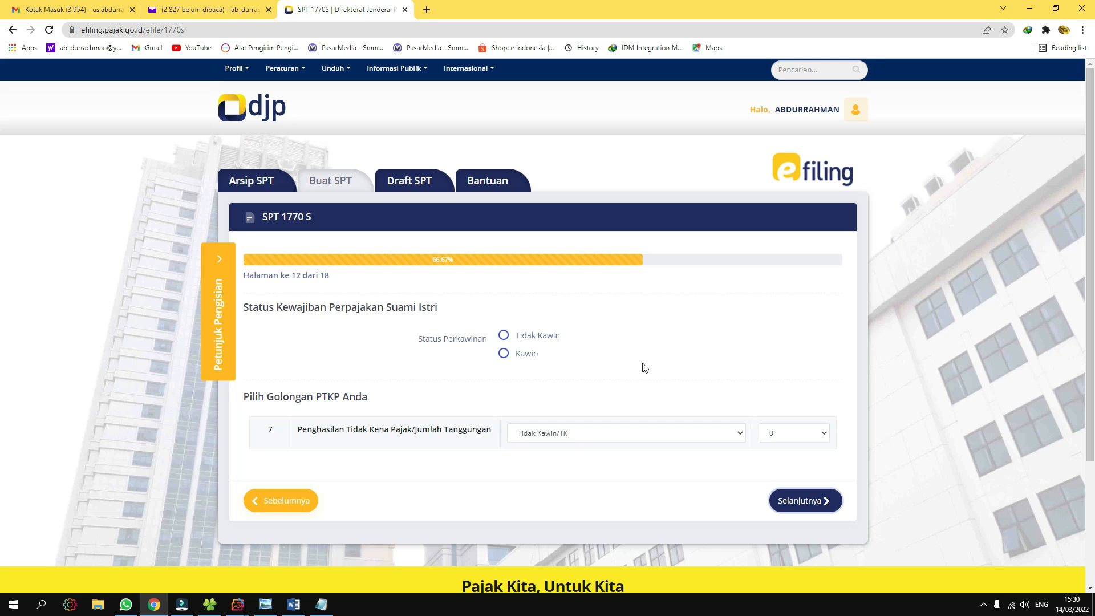
left_click(246, 611)
left_click(115, 553)
Check status K/1 at the top of the slip PDF and select Kawin as marital status.
scroll(582, 388, "up", 4)
scroll(582, 388, "up", 2)
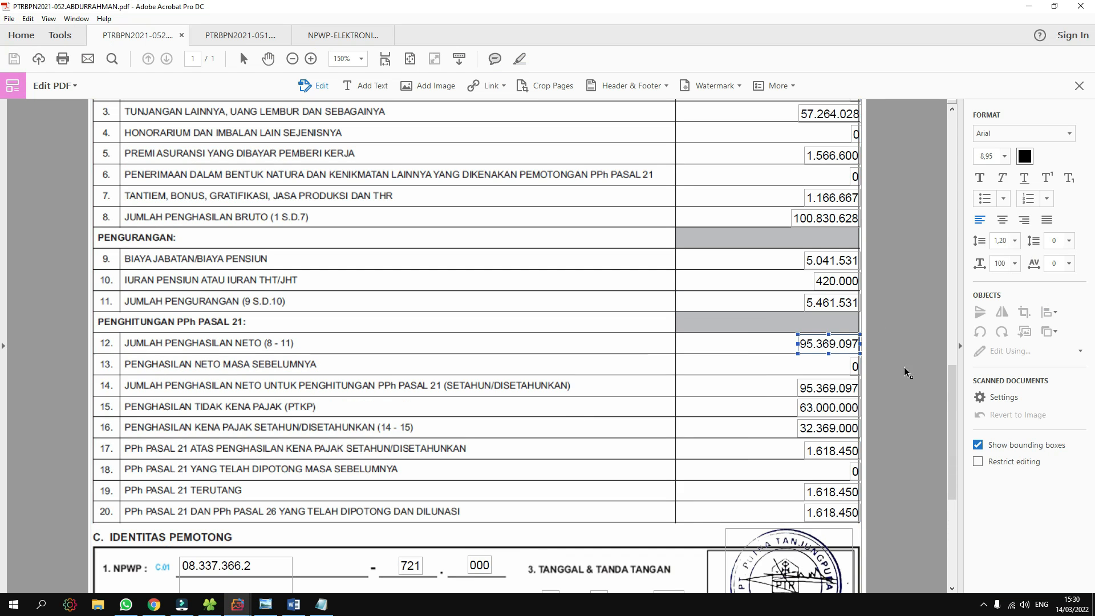
scroll(948, 296, "up", 15)
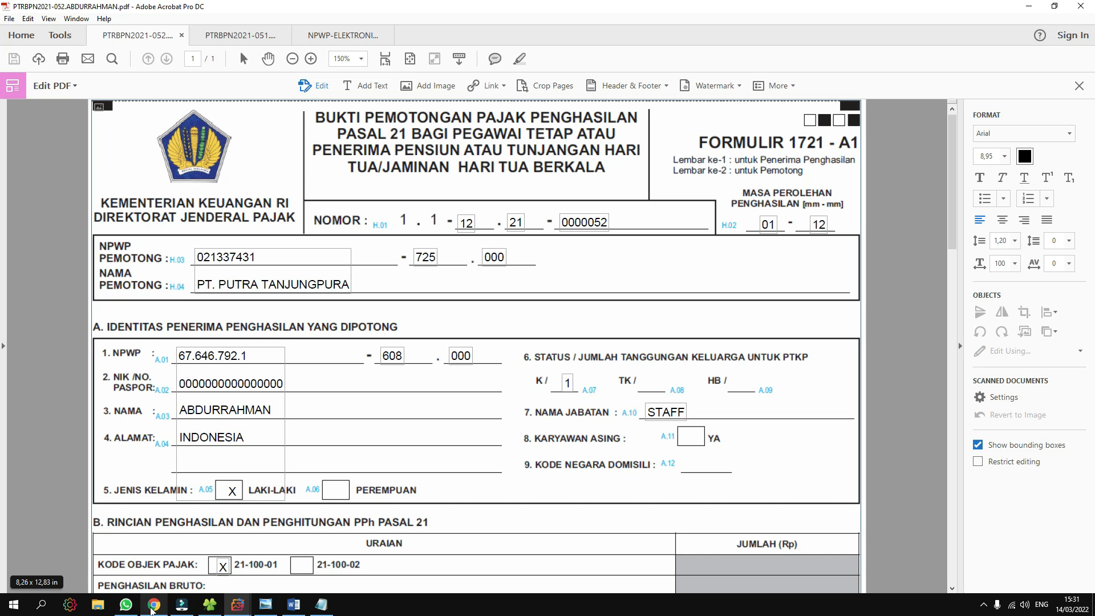
left_click(154, 605)
left_click(524, 355)
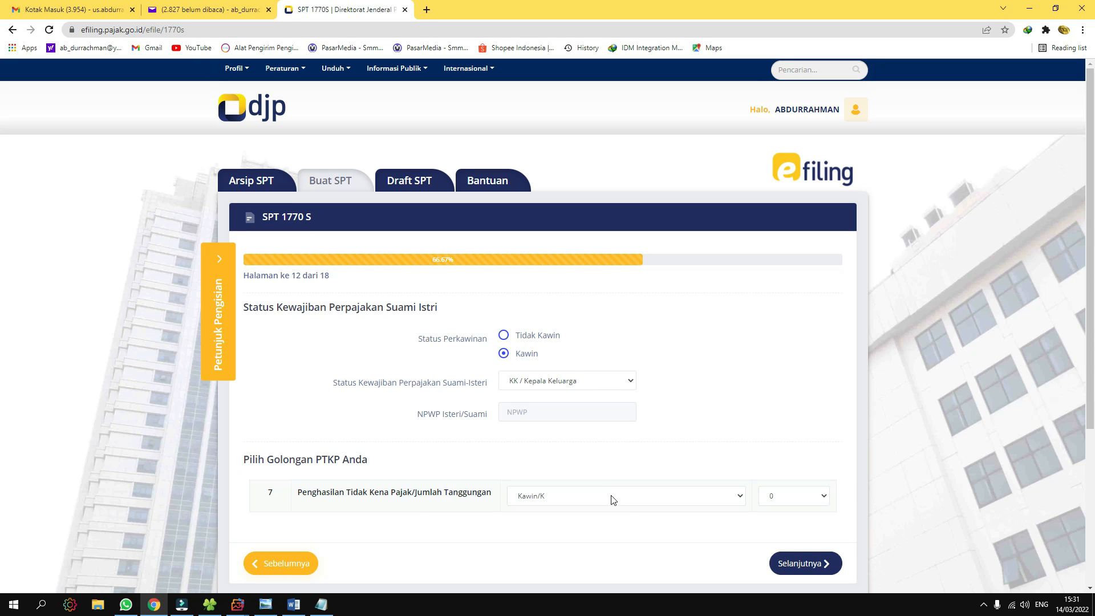
Set dependants to 1, move to page 13, and answer Tidak to PPh Pasal 24.
left_click(805, 497)
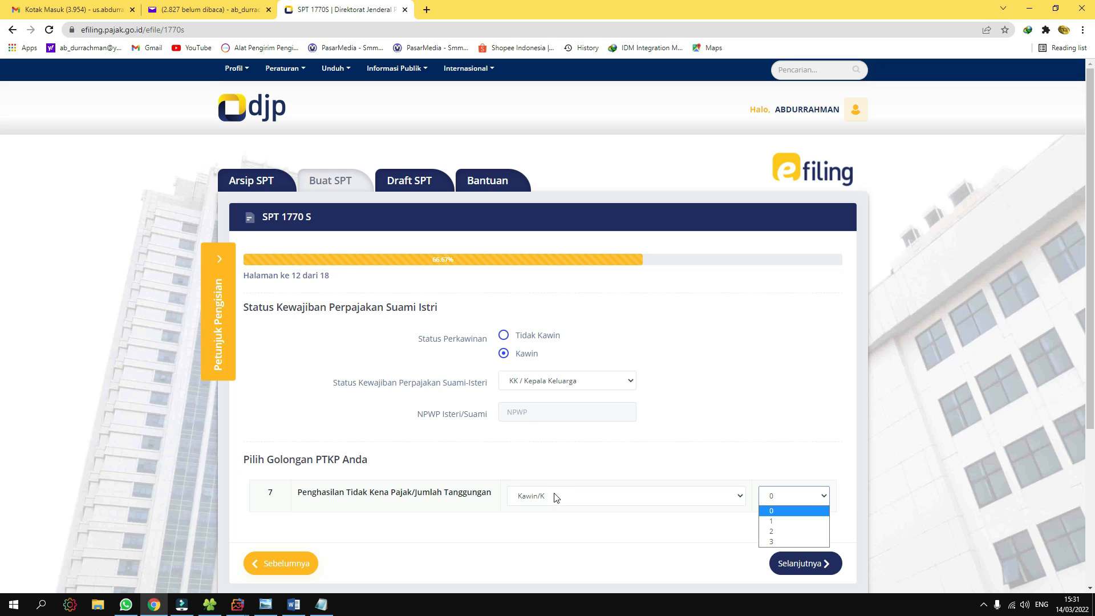
left_click(772, 521)
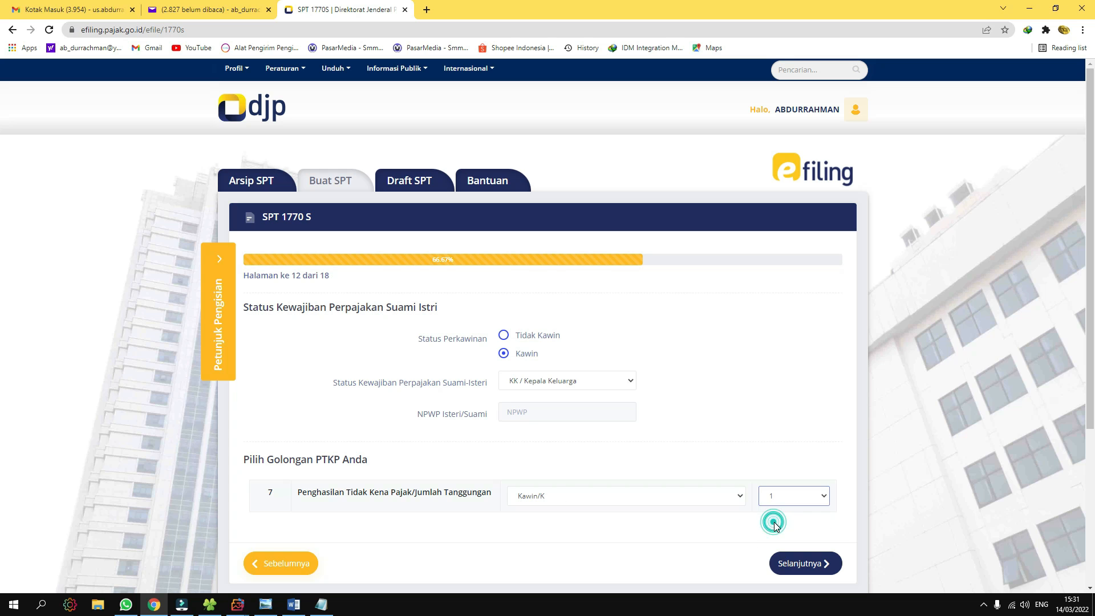
left_click(803, 564)
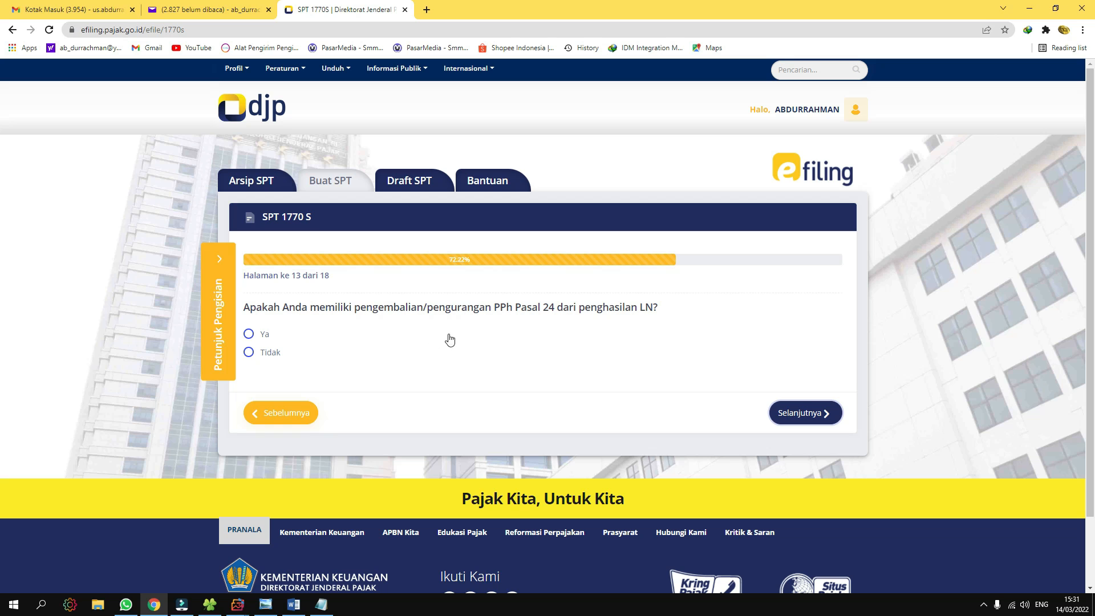
left_click(267, 351)
Pass the PPh Pasal 25 page, review the Nihil tax calculation, and reach page 16.
left_click(828, 422)
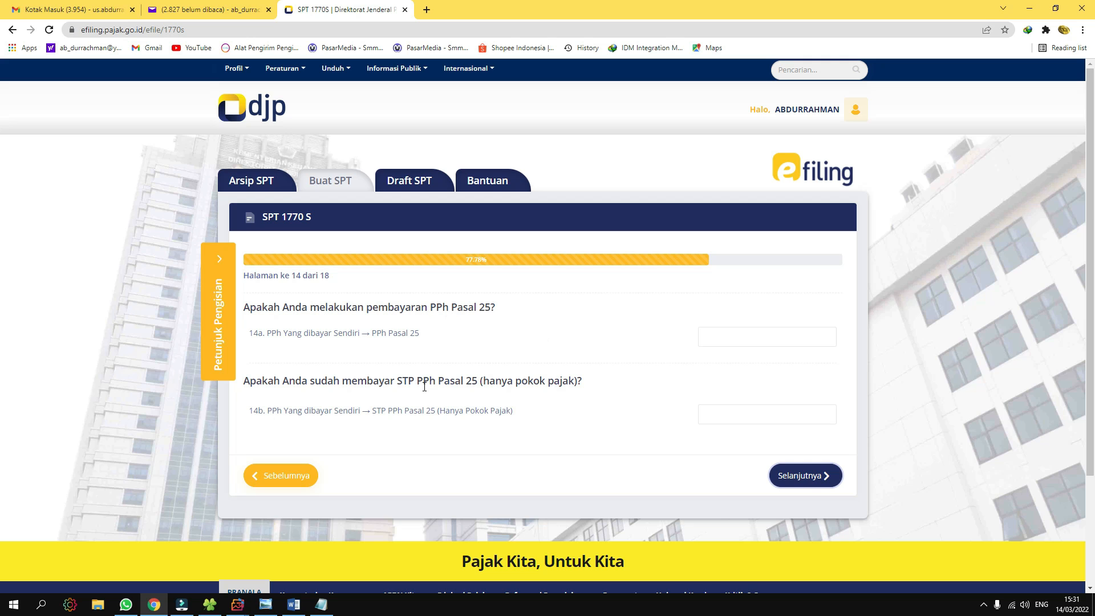
left_click(804, 483)
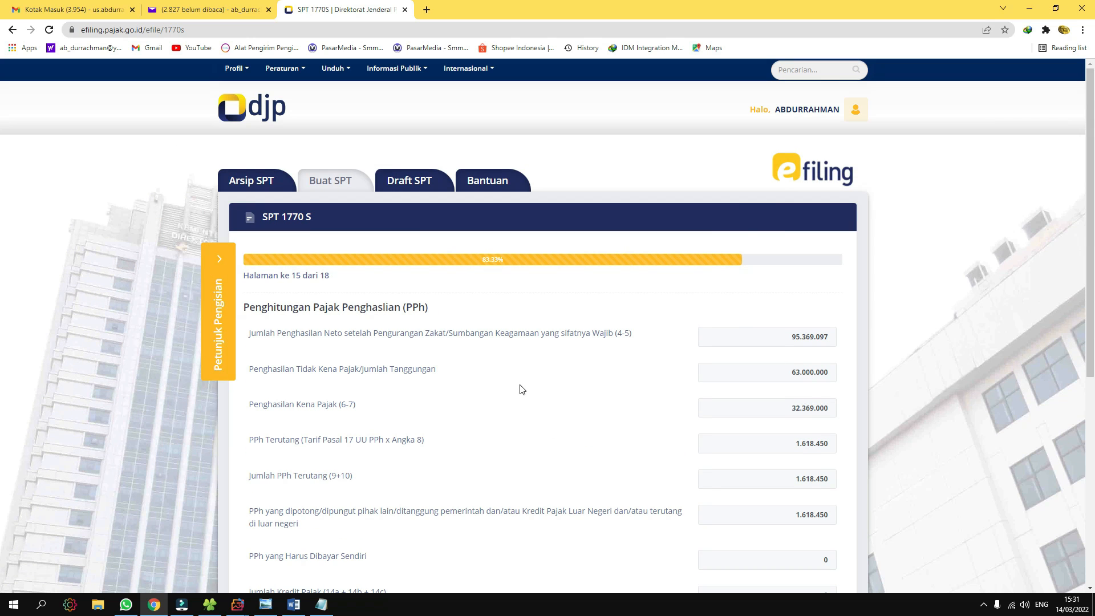
scroll(521, 389, "down", 3)
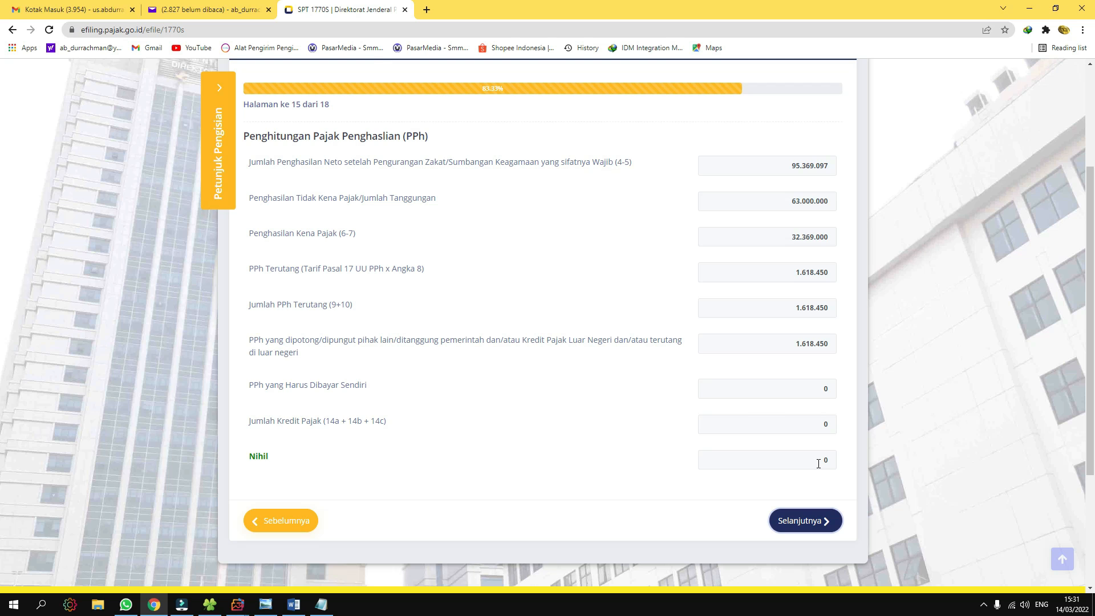
scroll(818, 463, "up", 1)
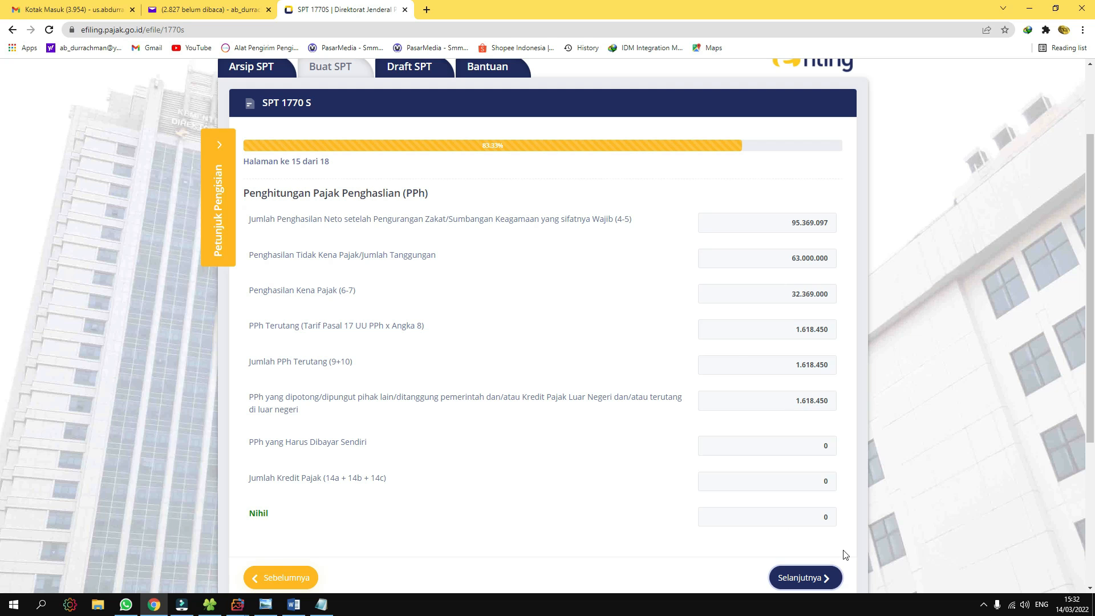
left_click(812, 579)
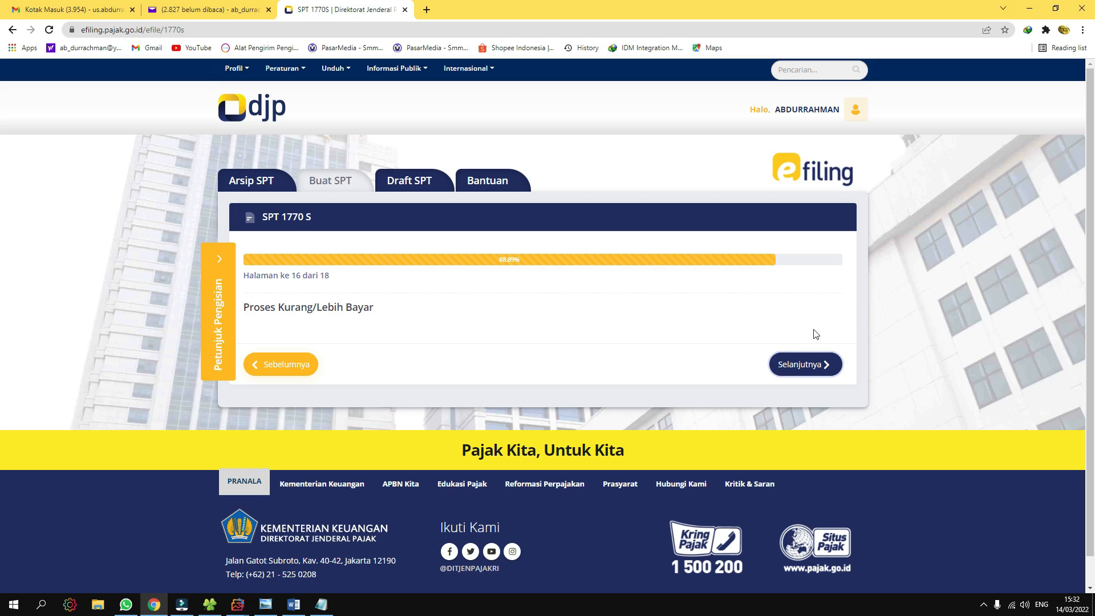
Agree to the declaration, reach the Nihil 1770S summary, and request a verification code.
left_click(818, 361)
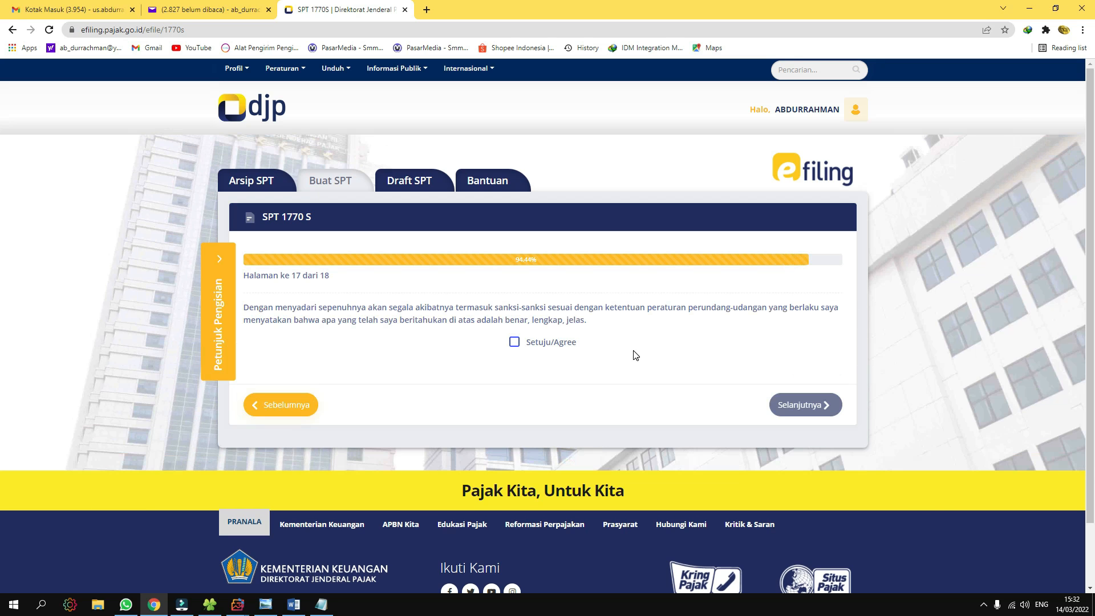
left_click(515, 342)
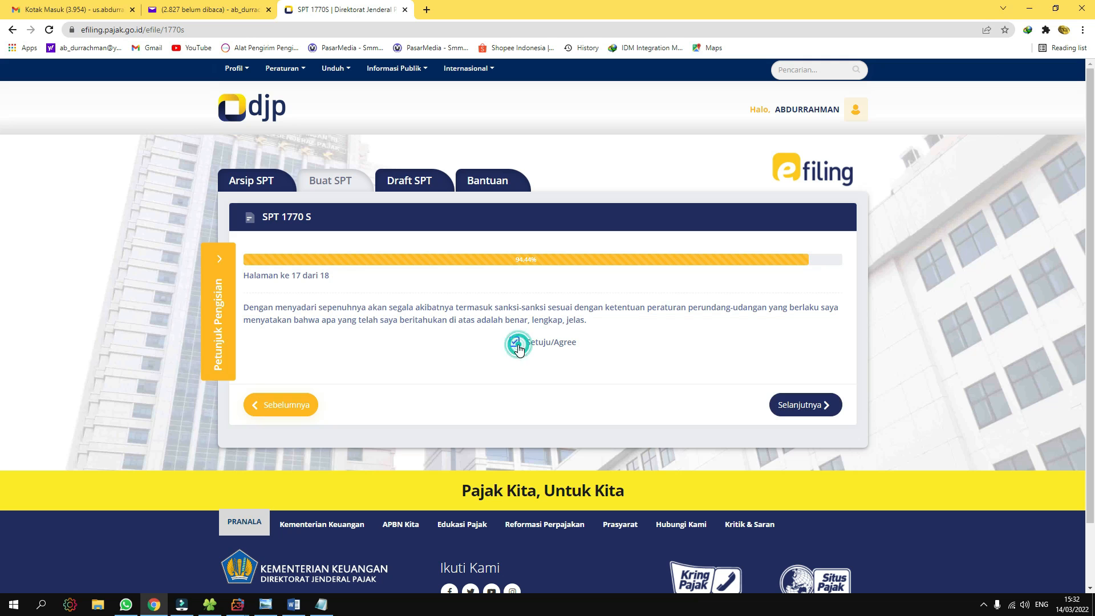
left_click(819, 403)
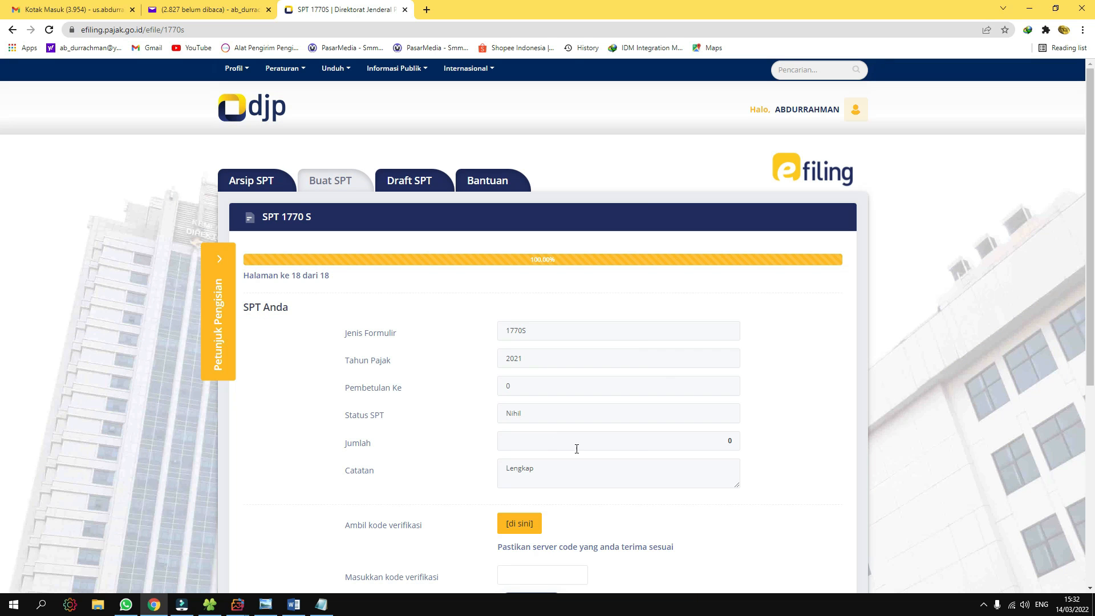
scroll(575, 500, "down", 2)
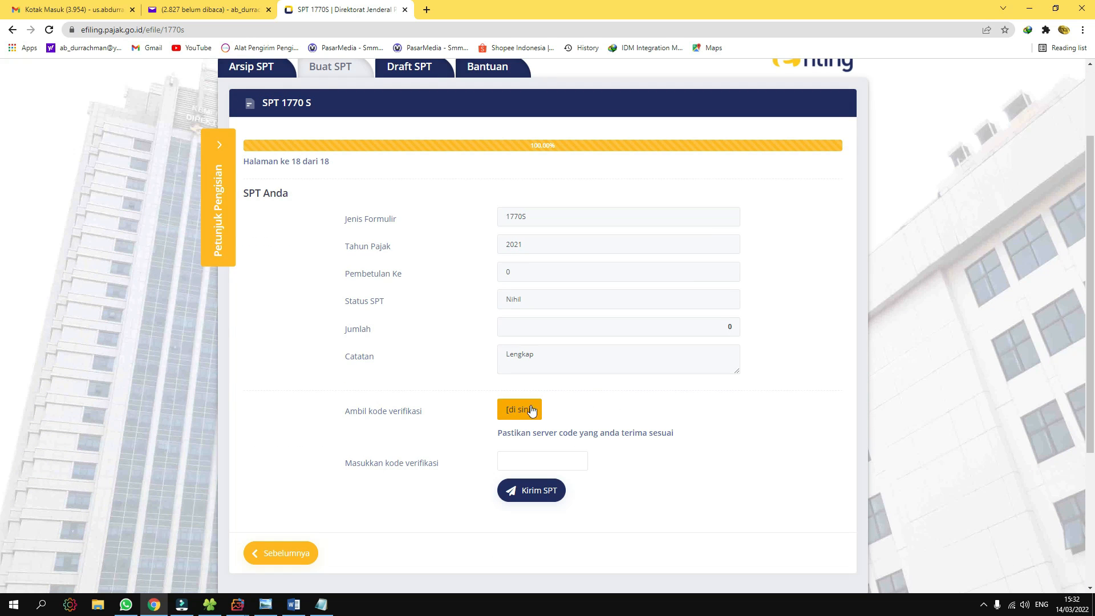
left_click(510, 412)
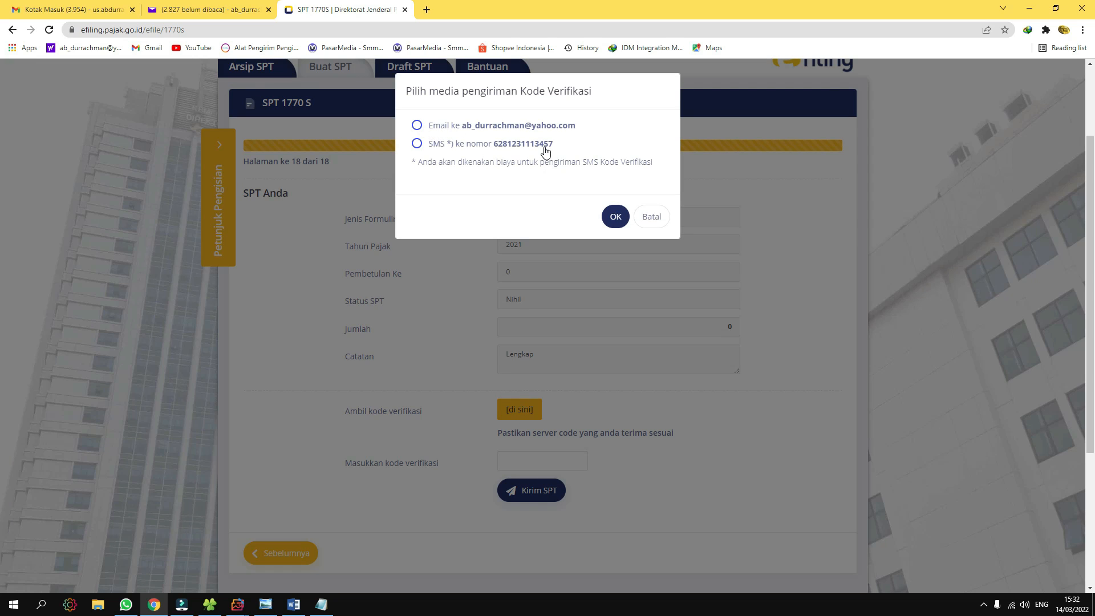
Have the filing's verification code sent by email, acknowledge the success notice, and go to Yahoo Mail.
left_click(446, 126)
left_click(616, 216)
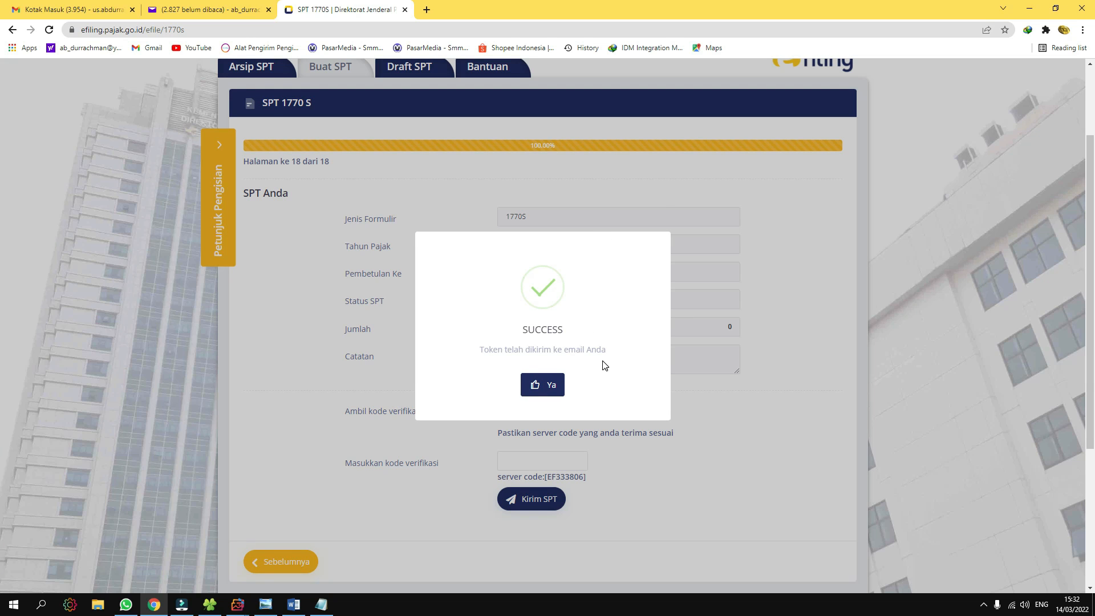
left_click(540, 385)
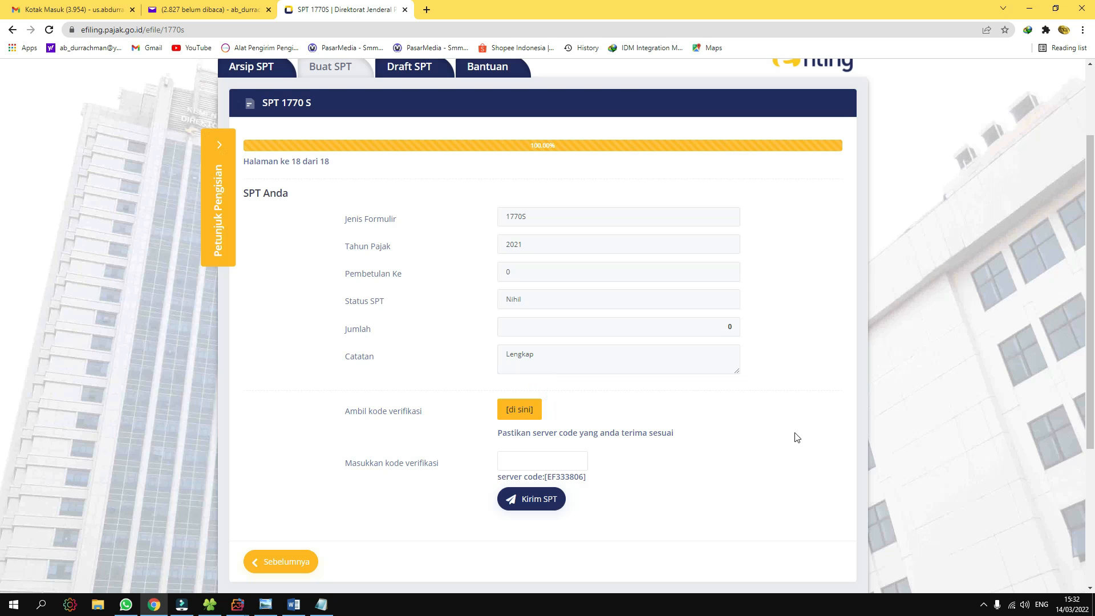
left_click(176, 16)
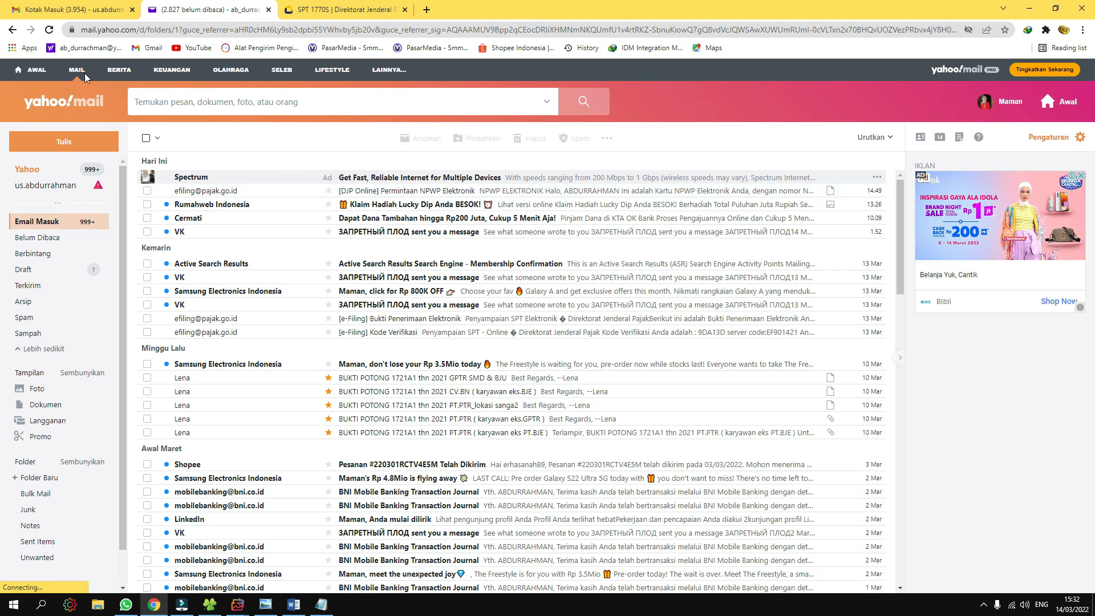
Refresh the inbox, open the [e-Filing] Kode Verifikasi email and copy its code into the SPT form.
left_click(49, 32)
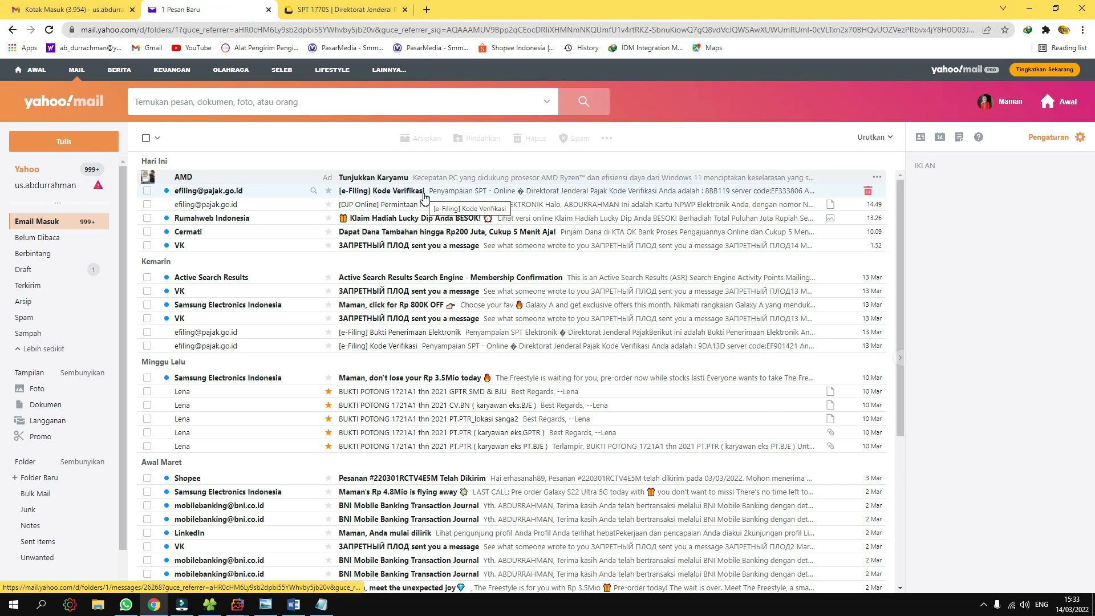
left_click(417, 190)
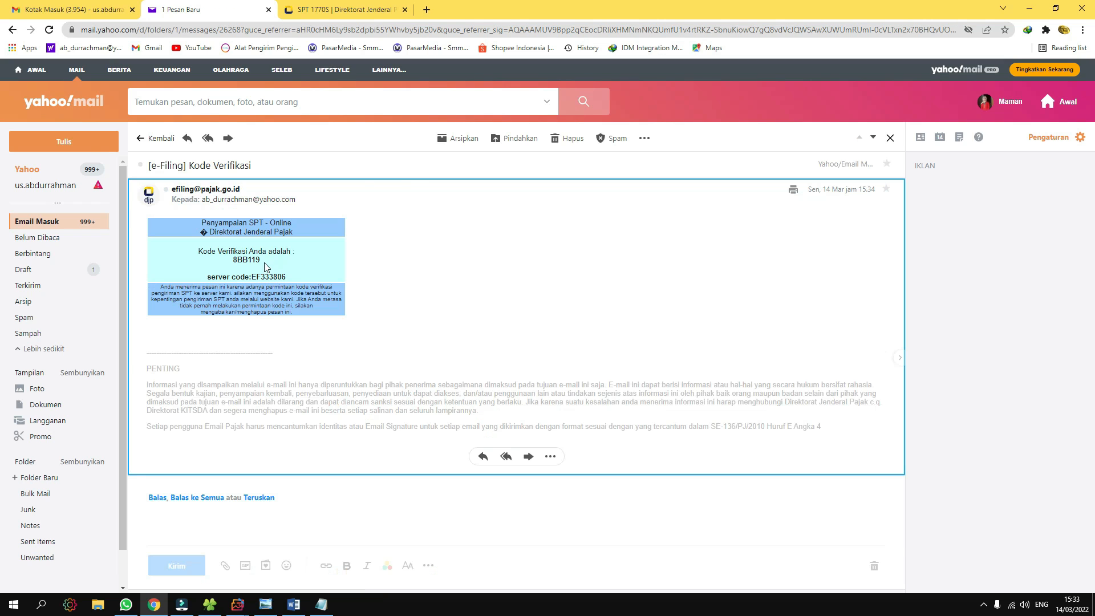
double_click(244, 303)
key("ctrl+c")
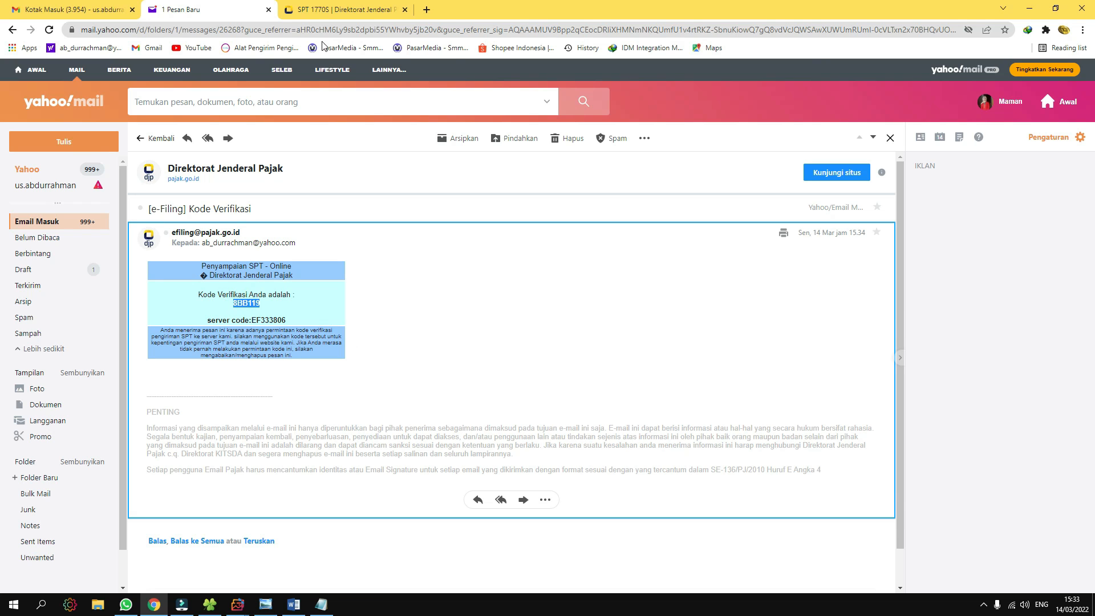
left_click(351, 12)
left_click(539, 460)
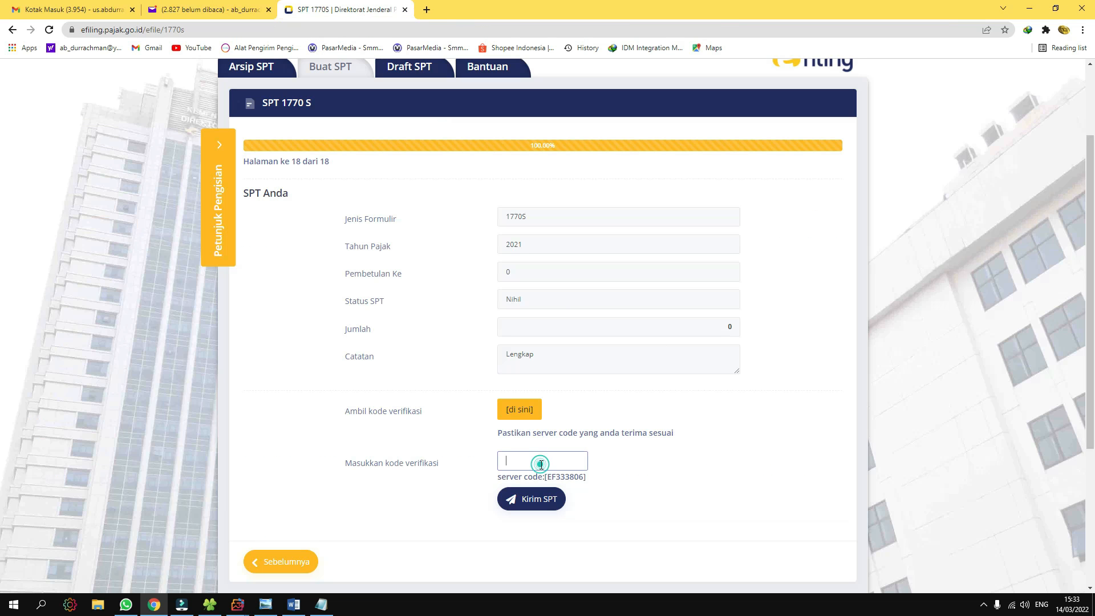
Paste the verification code, submit the SPT with Kirim SPT, rate the service Puas, then check Email Masuk.
key("ctrl+v")
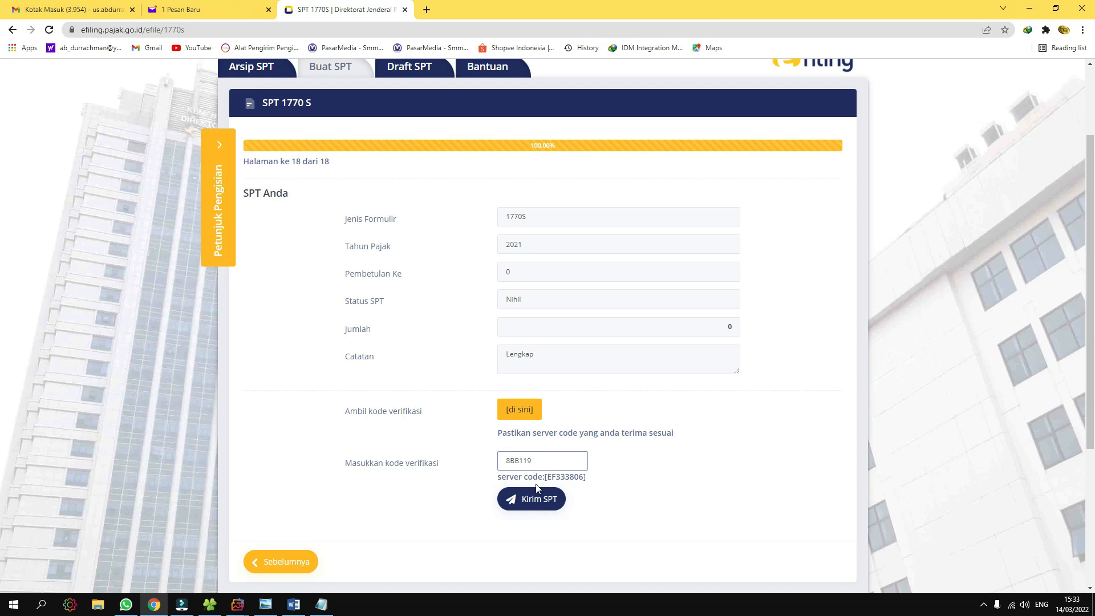
left_click(530, 498)
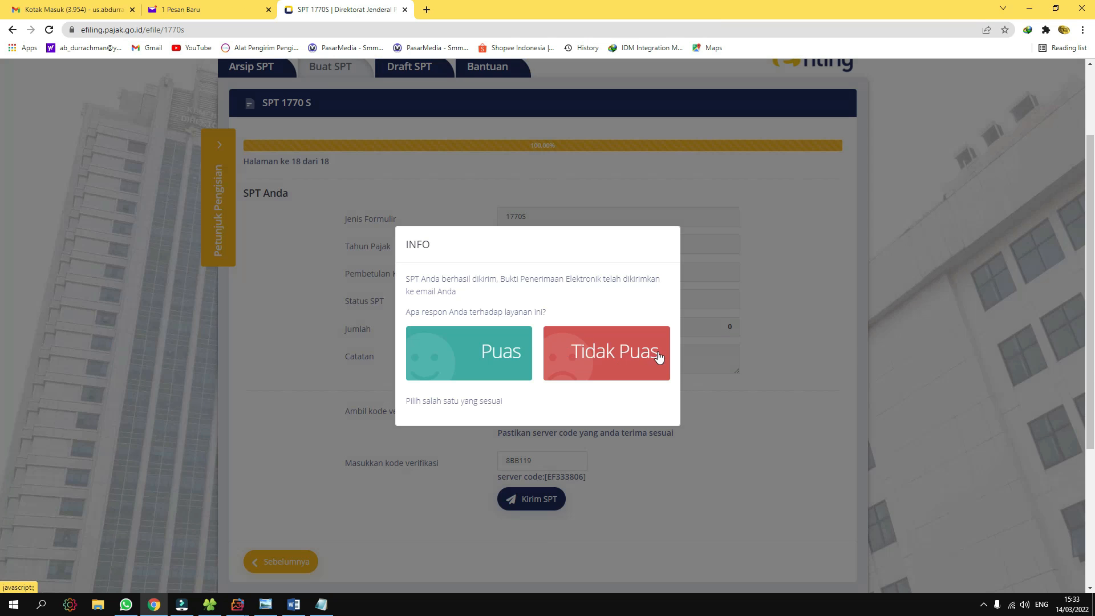
left_click(530, 365)
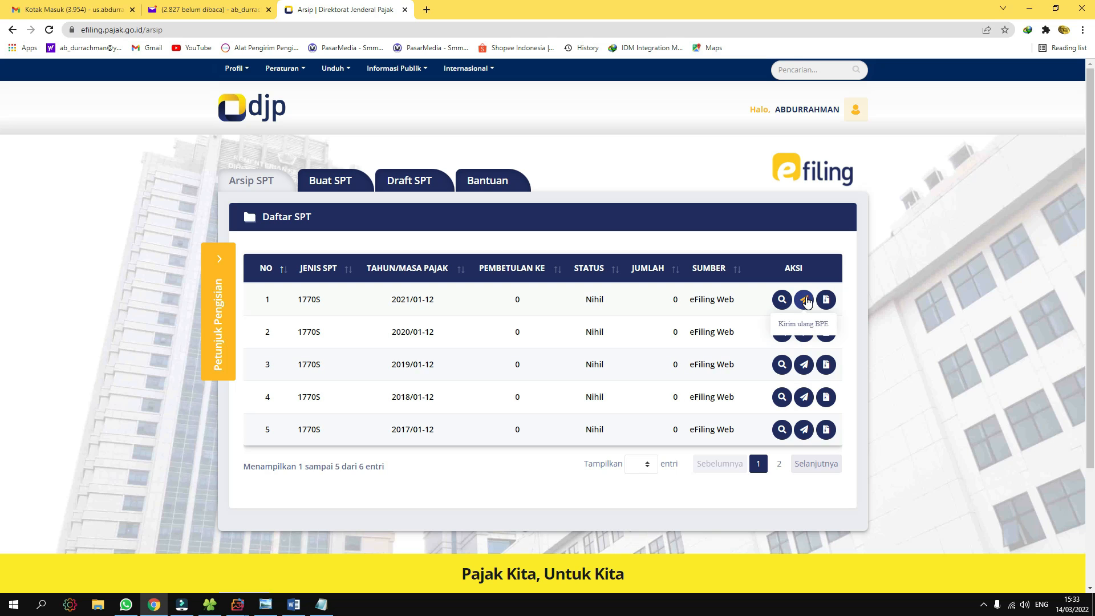
left_click(221, 10)
left_click(46, 222)
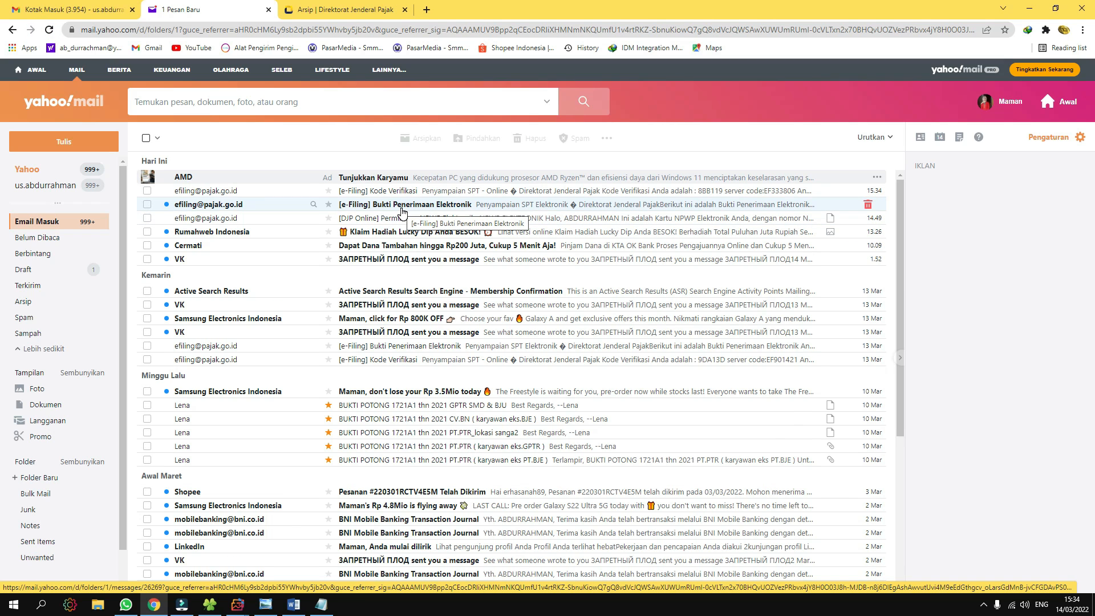
Read the [e-Filing] Bukti Penerimaan Elektronik email, then return to the archive showing the 2021 1770S Nihil.
left_click(398, 210)
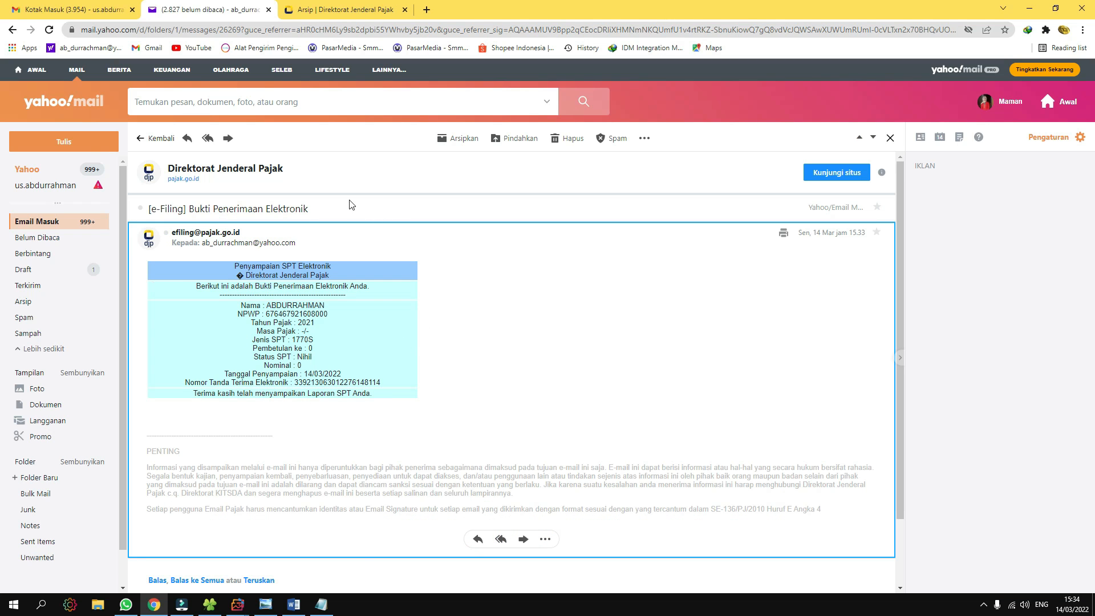
left_click(355, 11)
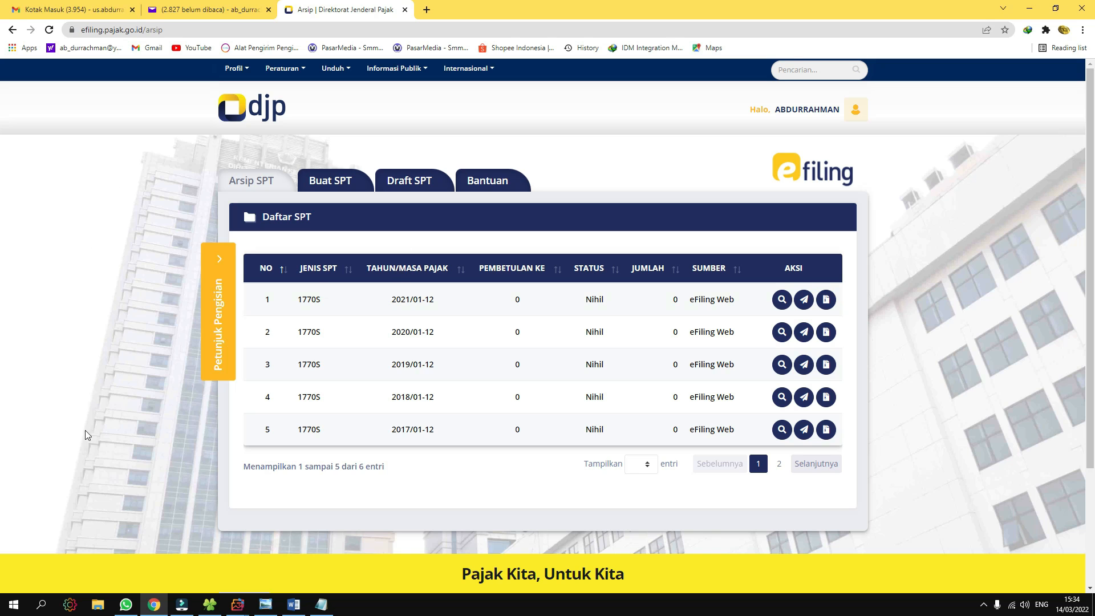
left_click(984, 605)
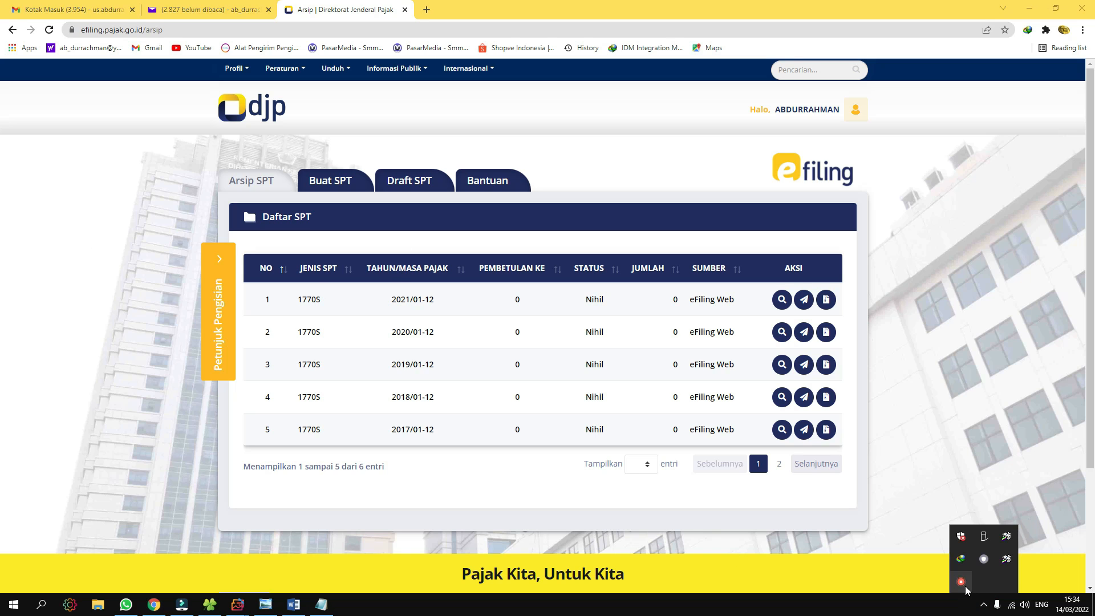